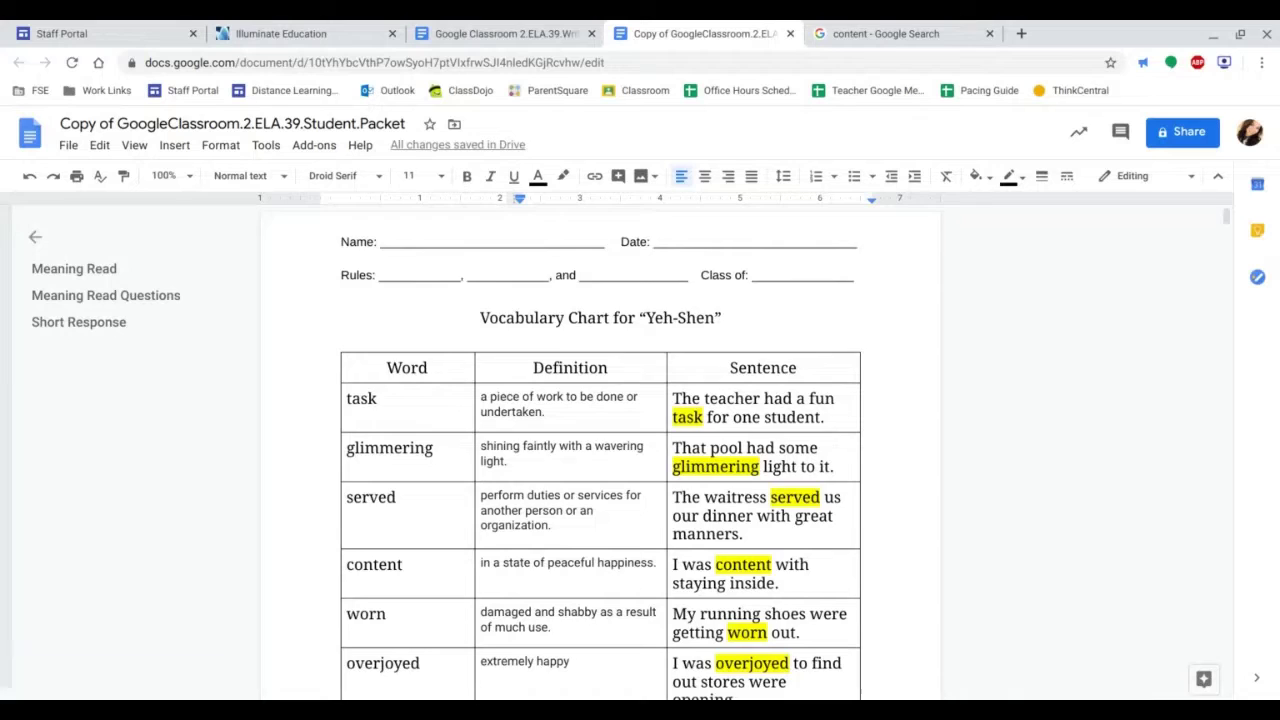
Step: Review the student packet from the vocabulary chart through the story pages, annotations and Meaning Read Questions to the Synthesis Read page
{"action": "scroll", "coordinate": [1025, 487], "scroll_direction": "down", "scroll_amount": 3}
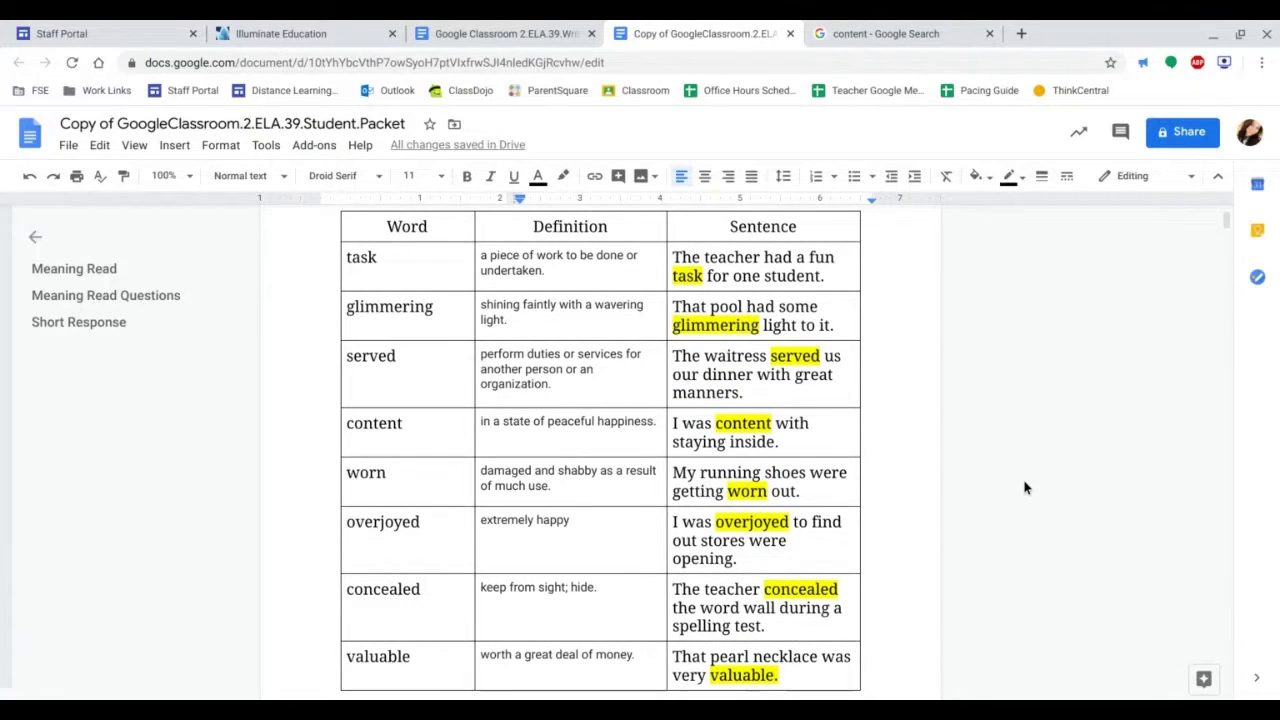
{"action": "scroll", "coordinate": [1025, 487], "scroll_direction": "down", "scroll_amount": 20}
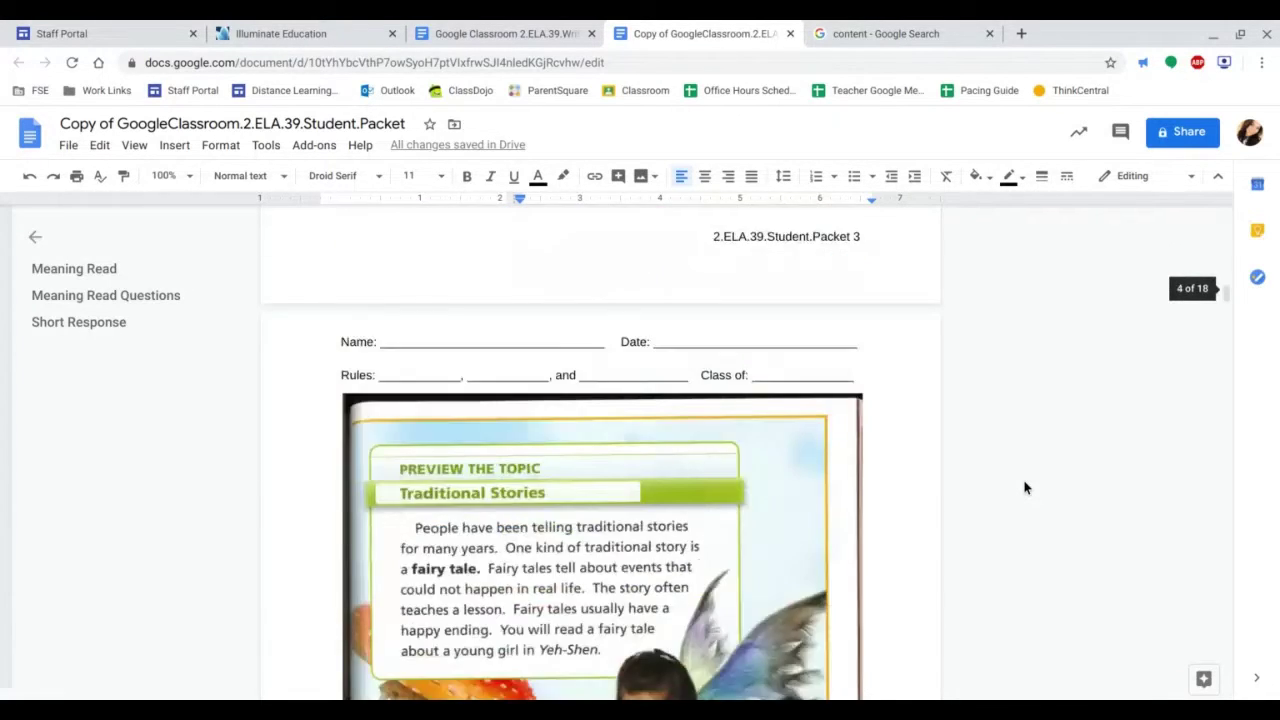
{"action": "scroll", "coordinate": [1025, 487], "scroll_direction": "down", "scroll_amount": 10}
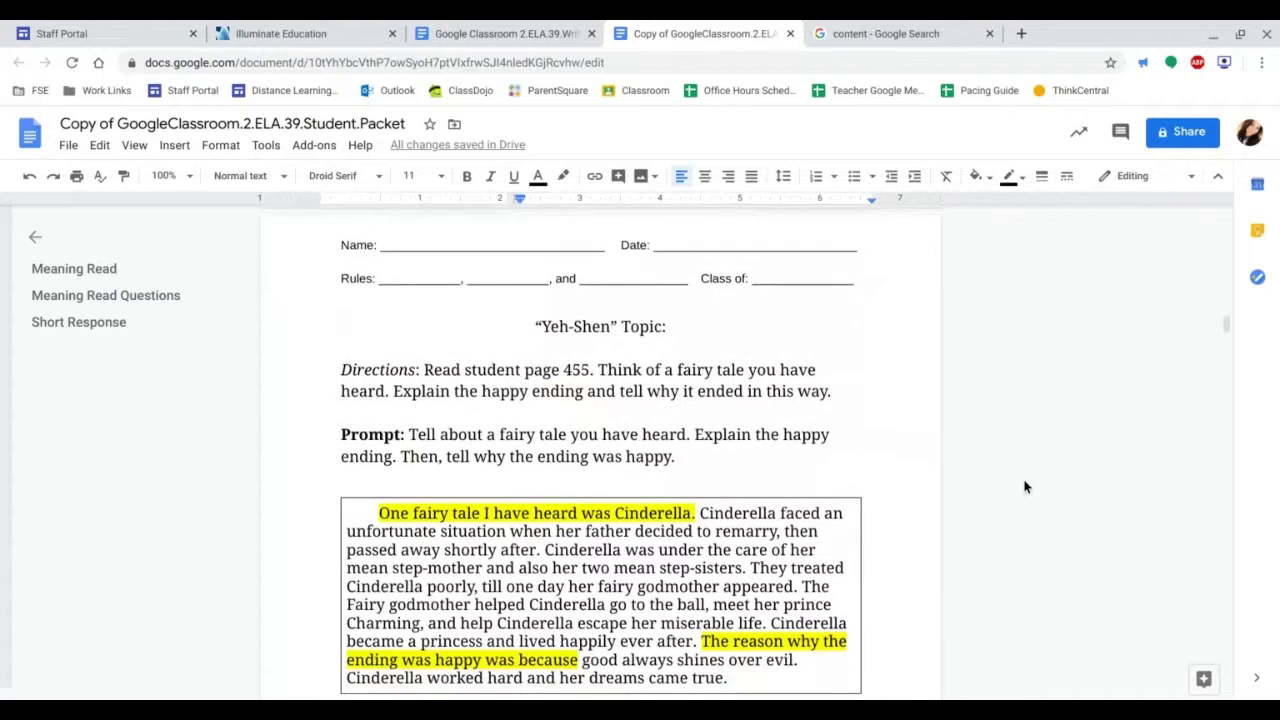
{"action": "scroll", "coordinate": [1025, 487], "scroll_direction": "down", "scroll_amount": 1}
{"action": "scroll", "coordinate": [1023, 485], "scroll_direction": "down", "scroll_amount": 20}
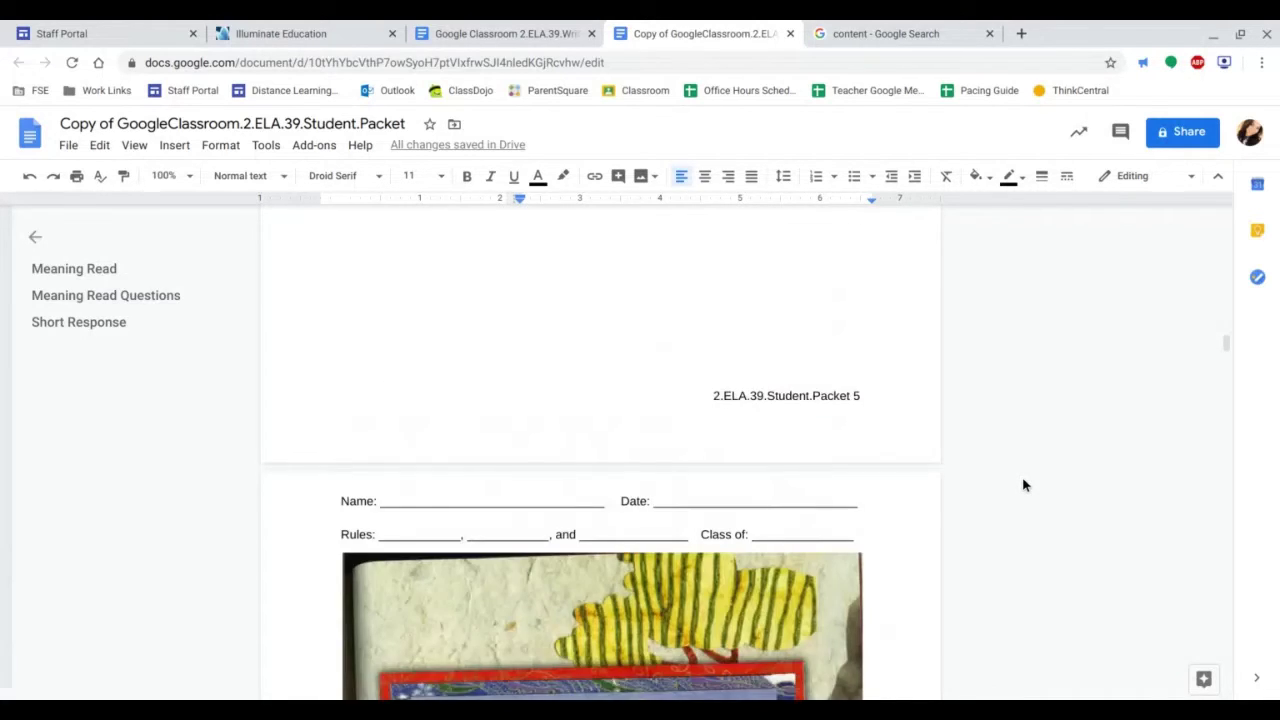
{"action": "scroll", "coordinate": [1023, 485], "scroll_direction": "down", "scroll_amount": 20}
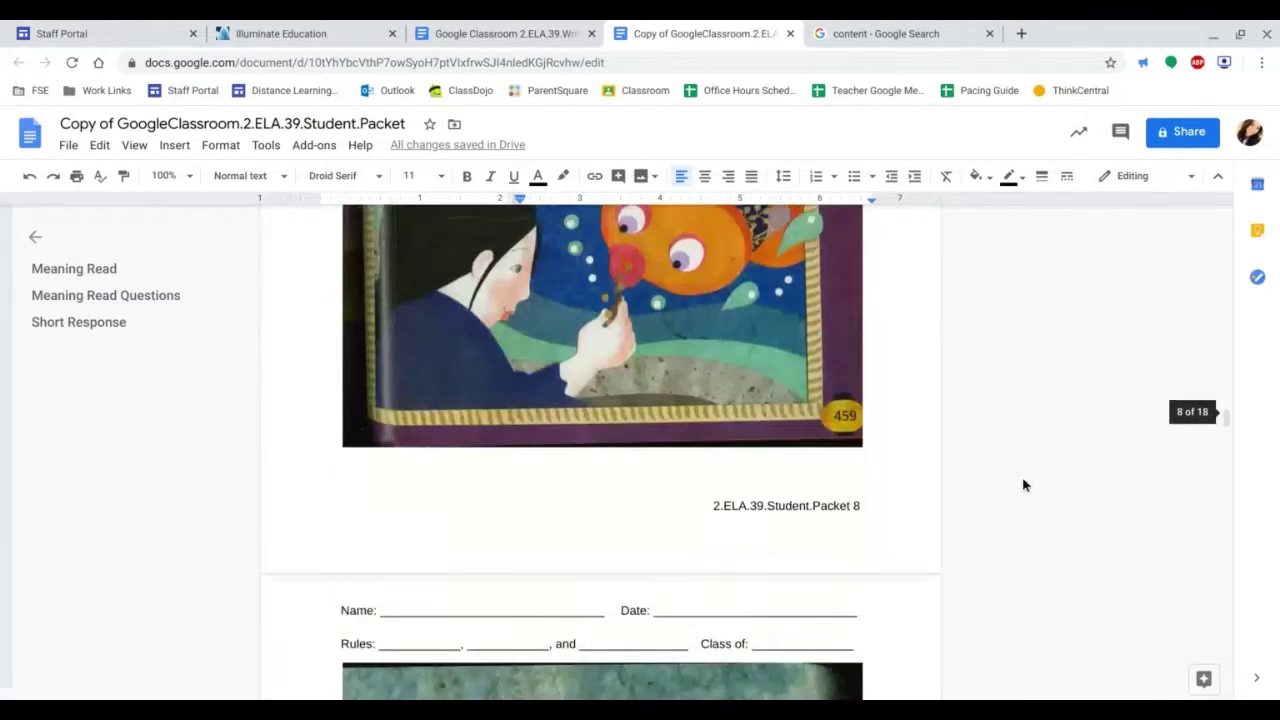
{"action": "scroll", "coordinate": [1023, 485], "scroll_direction": "down", "scroll_amount": 20}
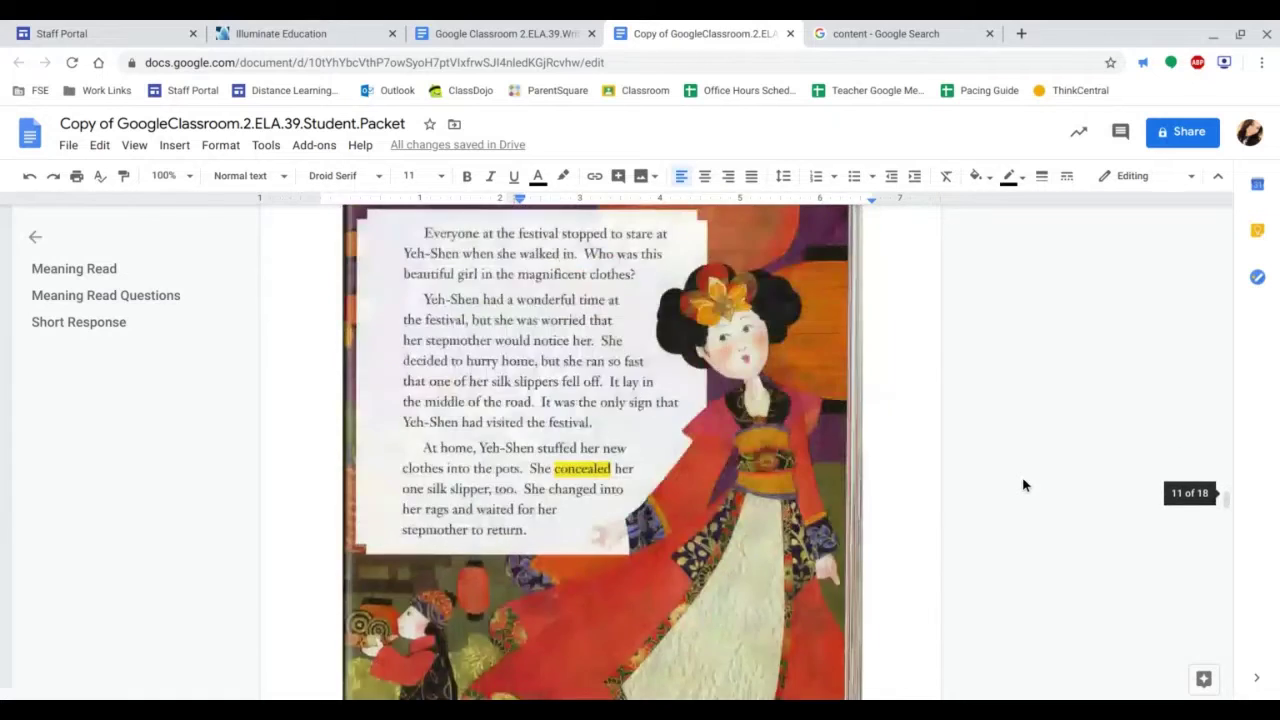
{"action": "scroll", "coordinate": [1023, 485], "scroll_direction": "down", "scroll_amount": 20}
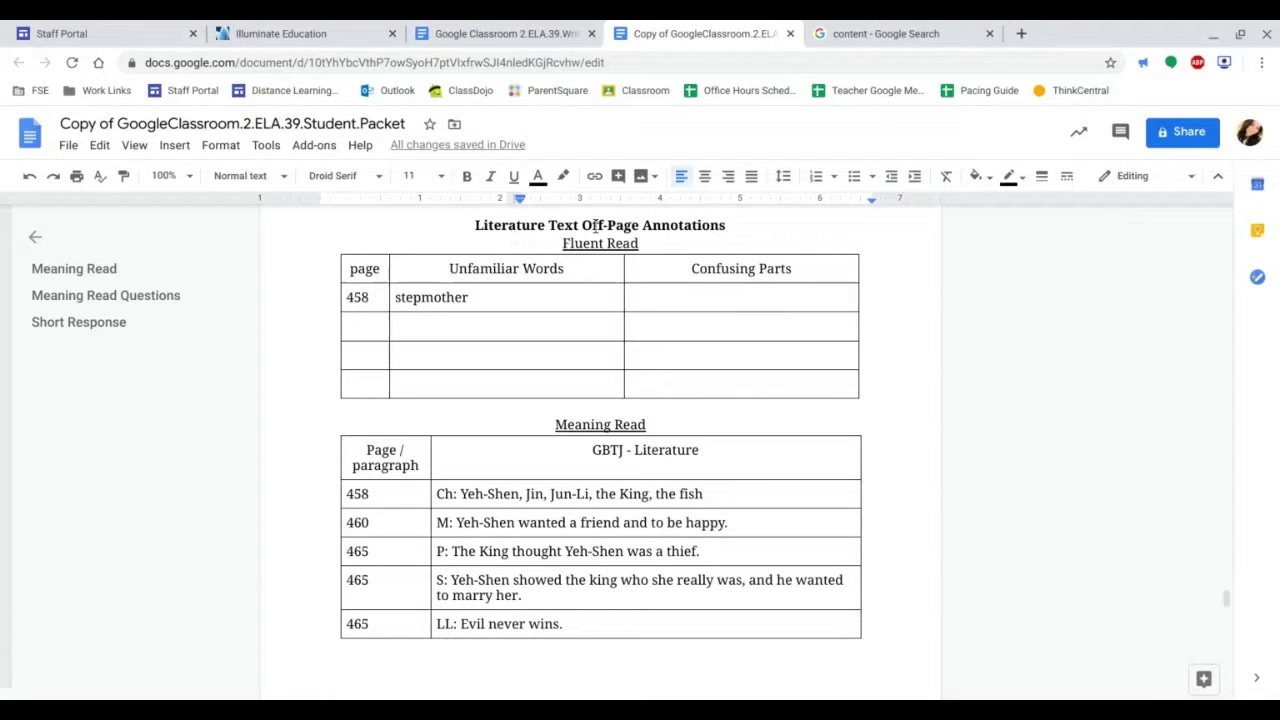
{"action": "scroll", "coordinate": [900, 451], "scroll_direction": "down", "scroll_amount": 6}
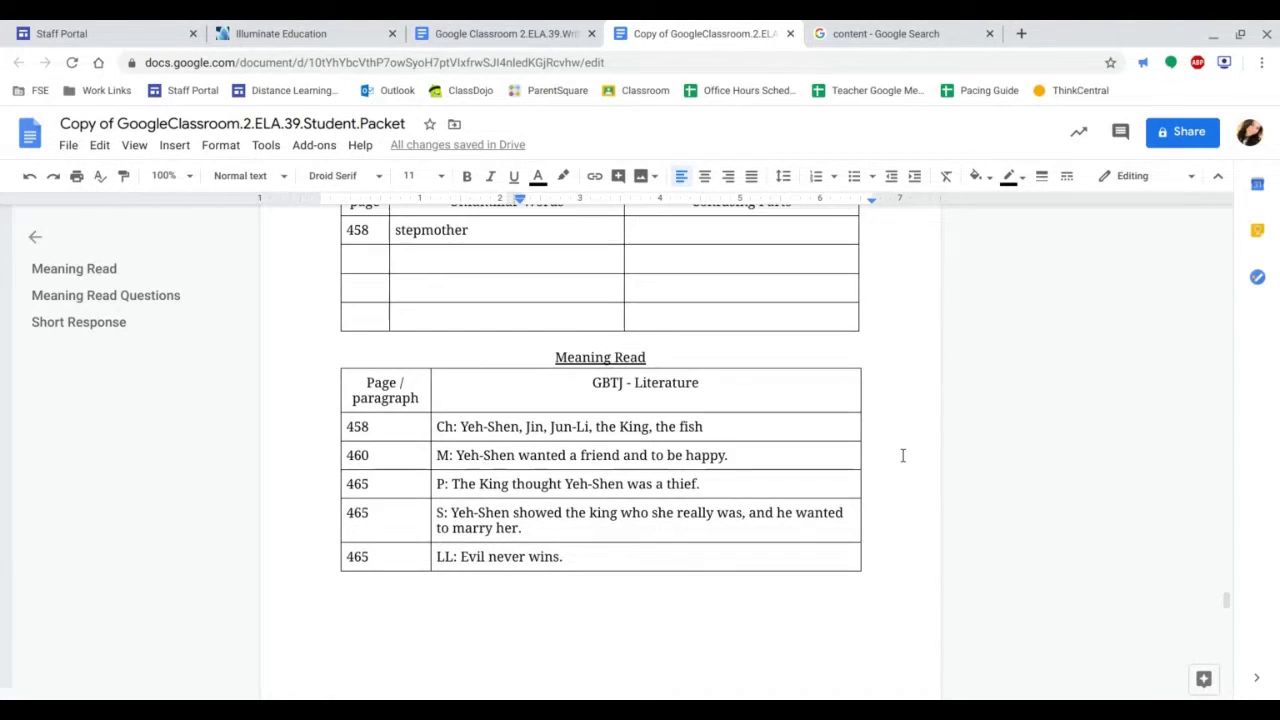
{"action": "scroll", "coordinate": [902, 455], "scroll_direction": "down", "scroll_amount": 5}
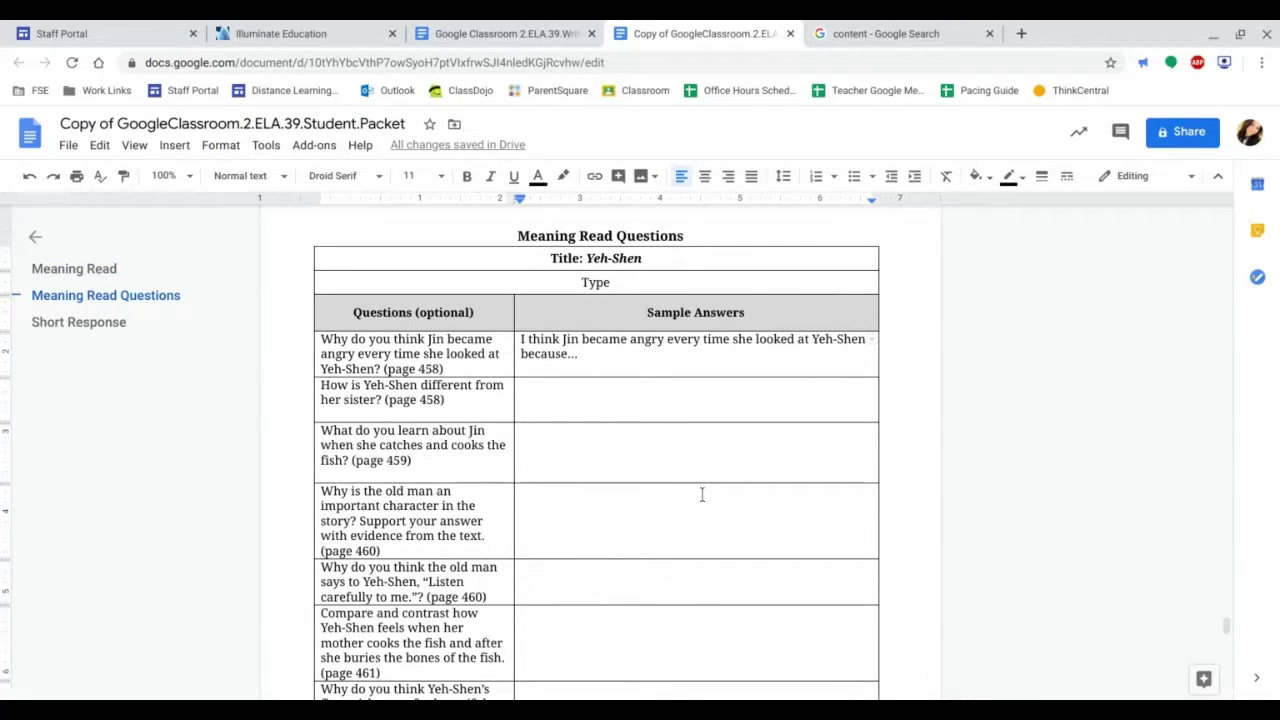
{"action": "scroll", "coordinate": [650, 464], "scroll_direction": "down", "scroll_amount": 3}
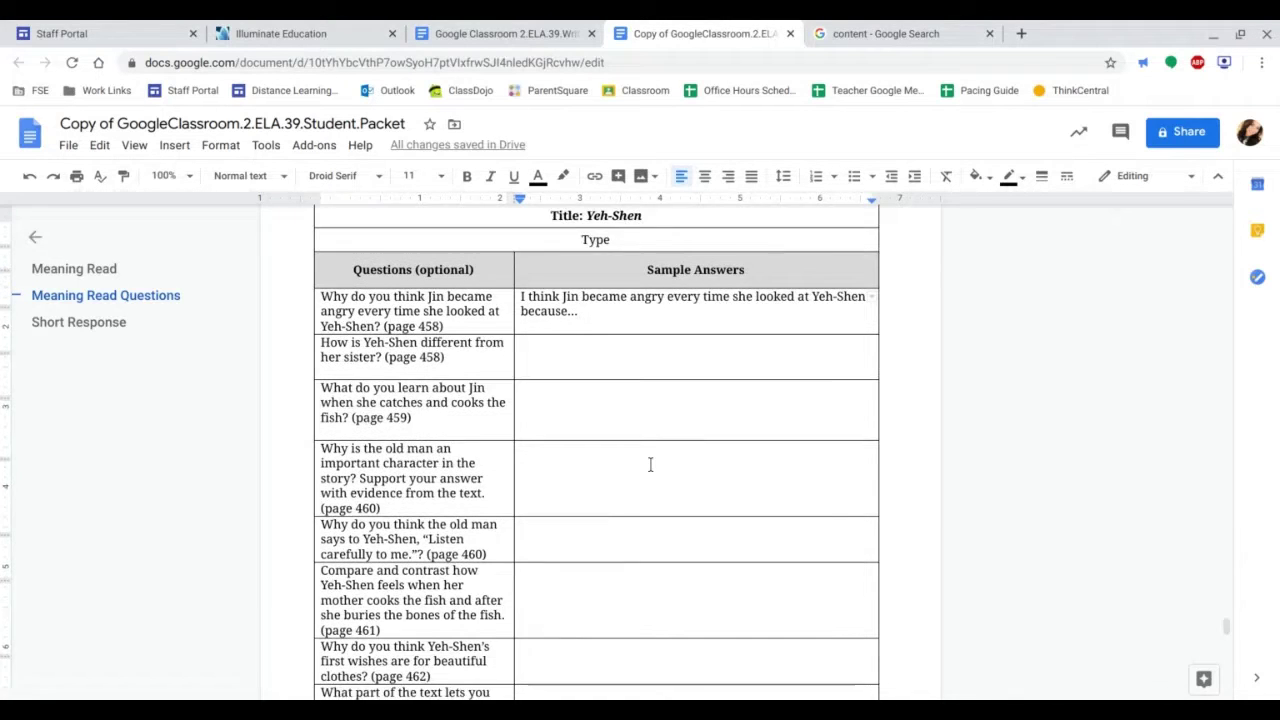
{"action": "scroll", "coordinate": [650, 464], "scroll_direction": "down", "scroll_amount": 5}
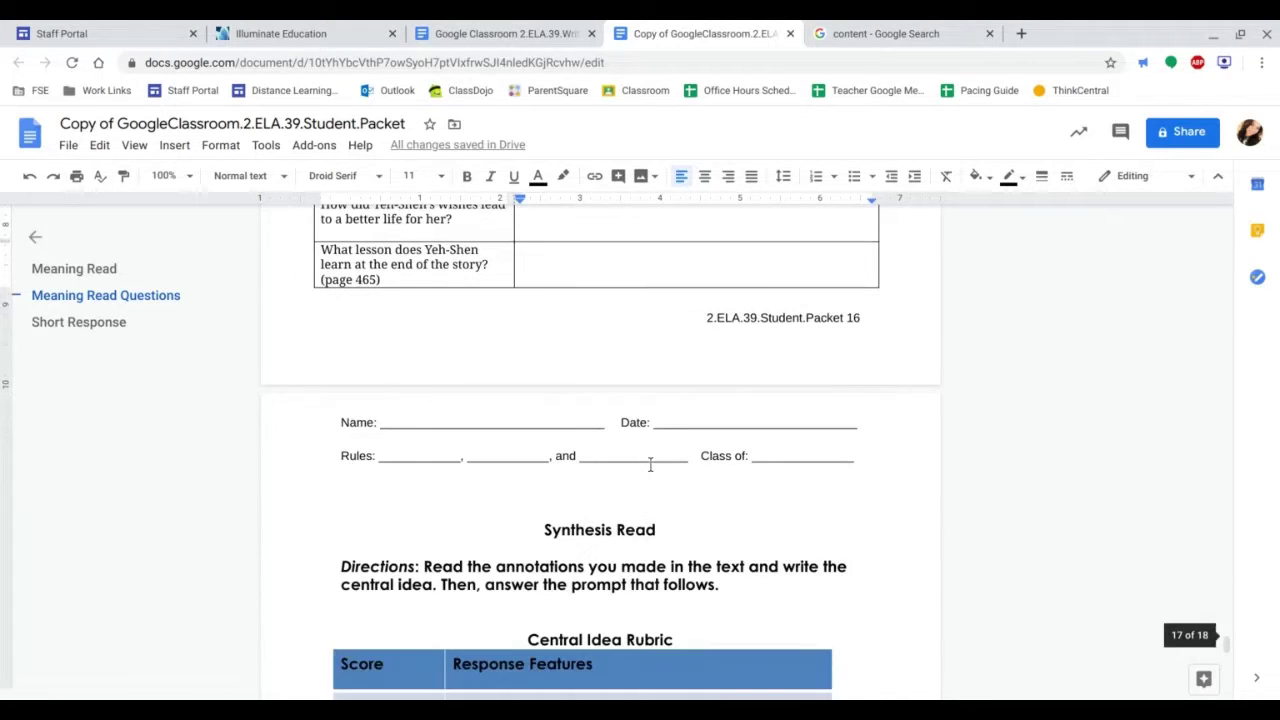
{"action": "scroll", "coordinate": [650, 464], "scroll_direction": "down", "scroll_amount": 2}
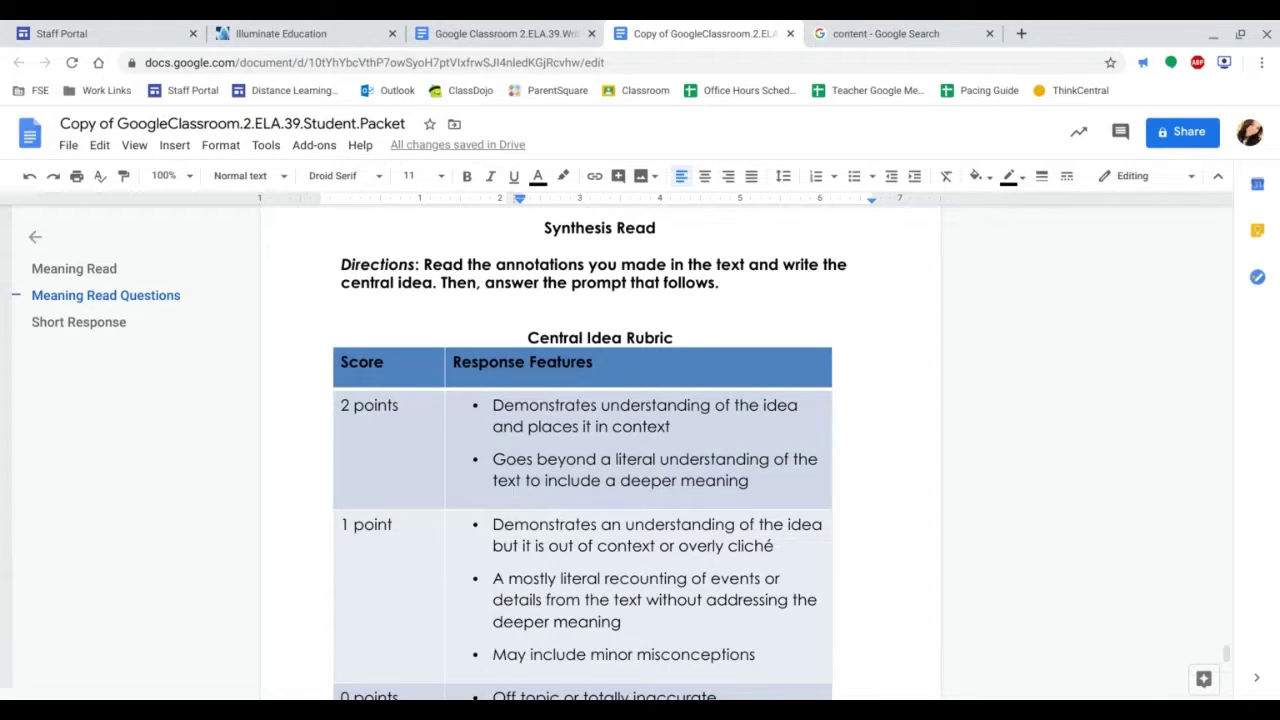
Step: Go back to the Yeh-Shen title page and look through the story pages again up to the Meaning Read Questions
{"action": "scroll", "coordinate": [835, 399], "scroll_direction": "up", "scroll_amount": 3}
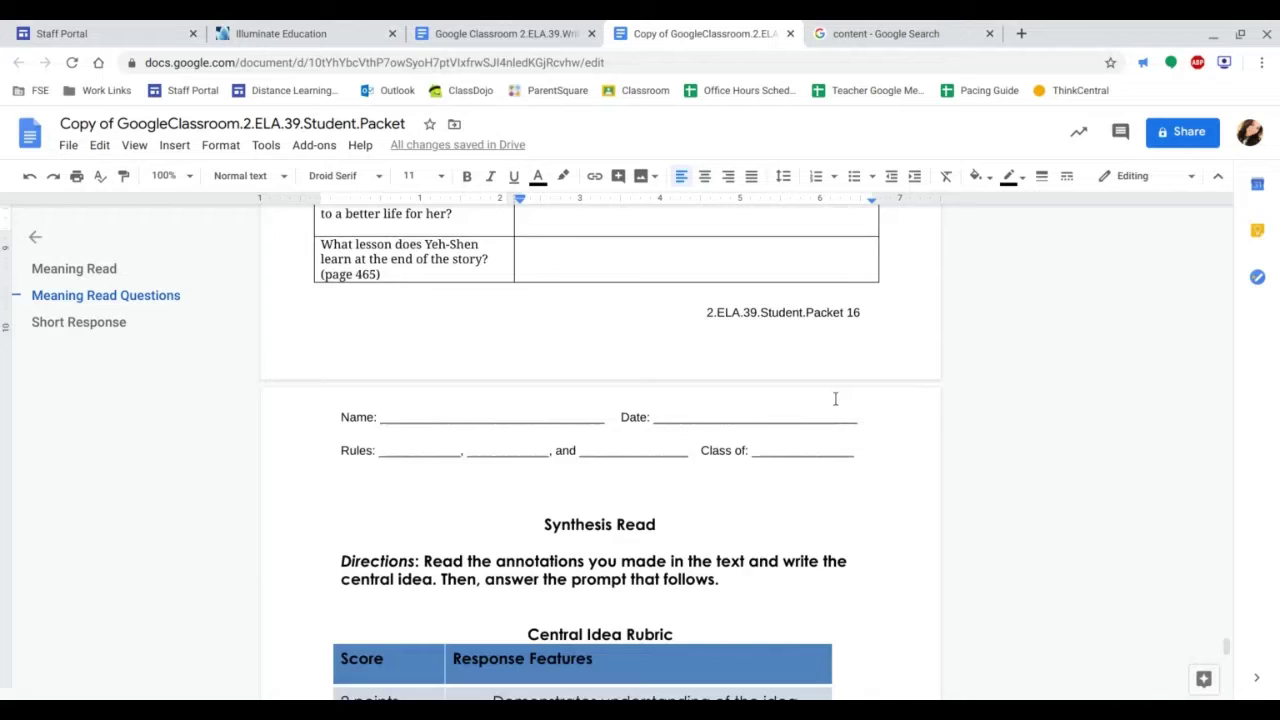
{"action": "scroll", "coordinate": [835, 399], "scroll_direction": "up", "scroll_amount": 20}
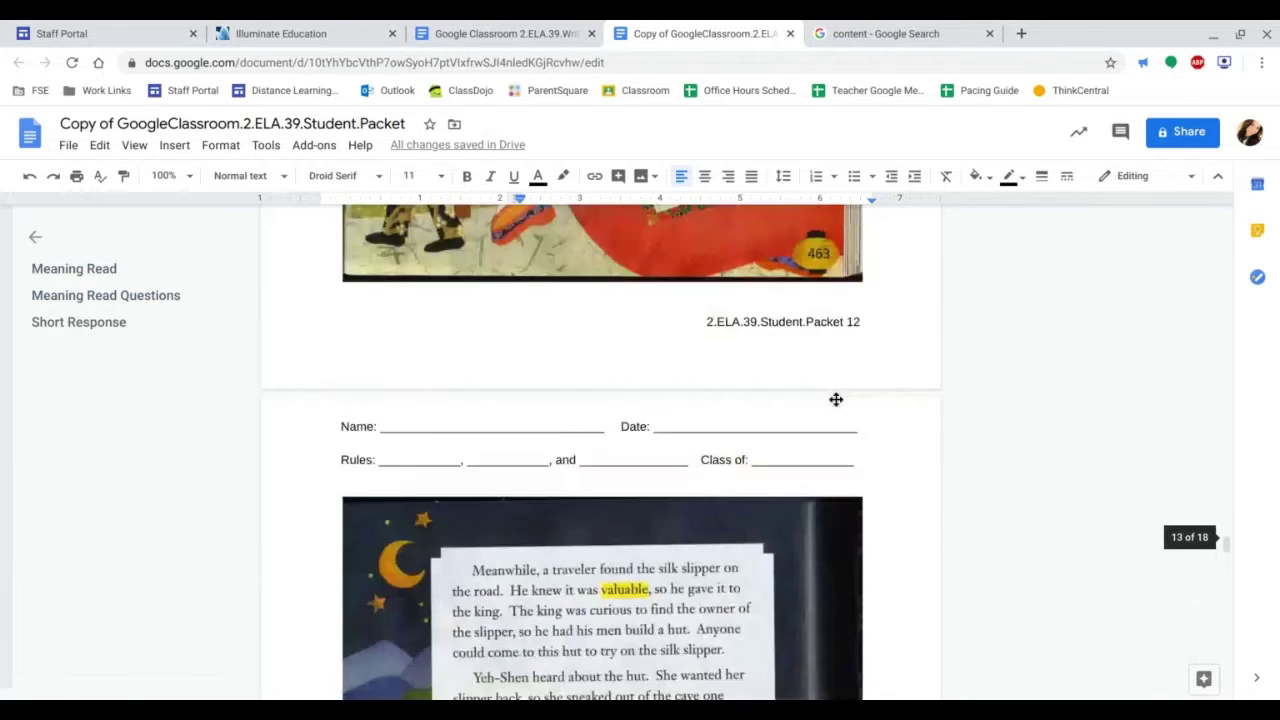
{"action": "scroll", "coordinate": [835, 399], "scroll_direction": "up", "scroll_amount": 20}
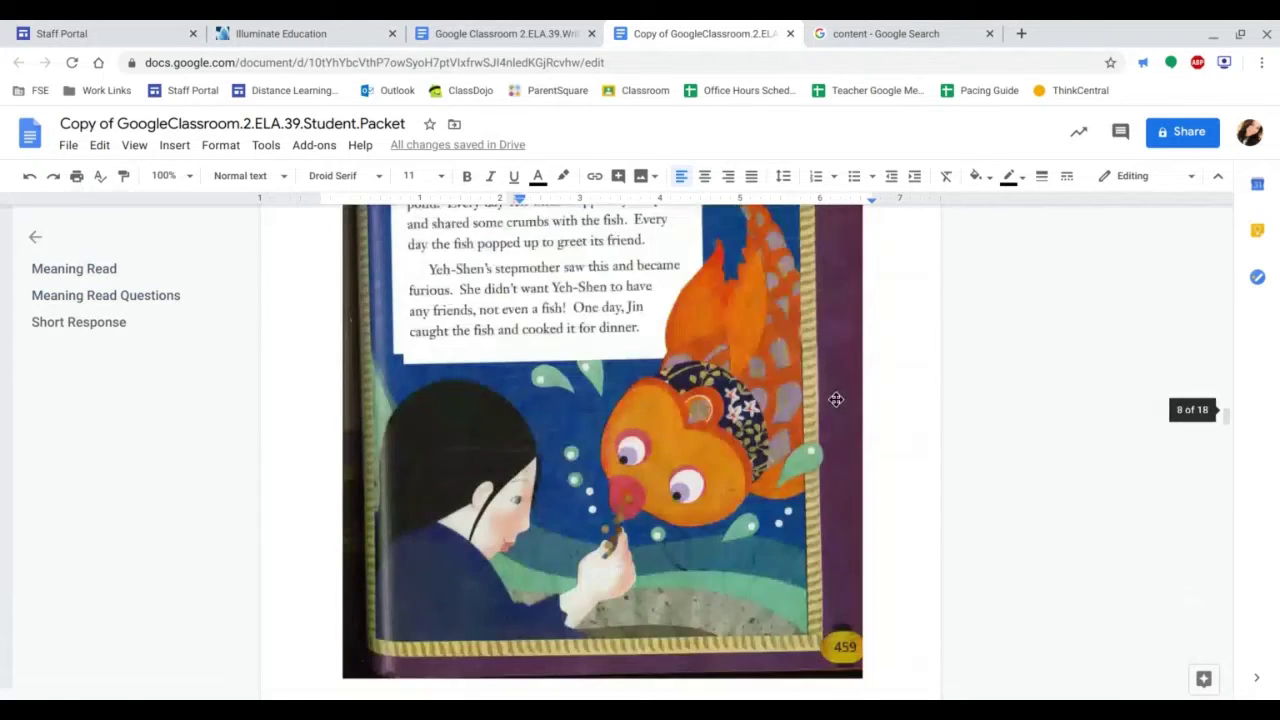
{"action": "scroll", "coordinate": [835, 399], "scroll_direction": "up", "scroll_amount": 20}
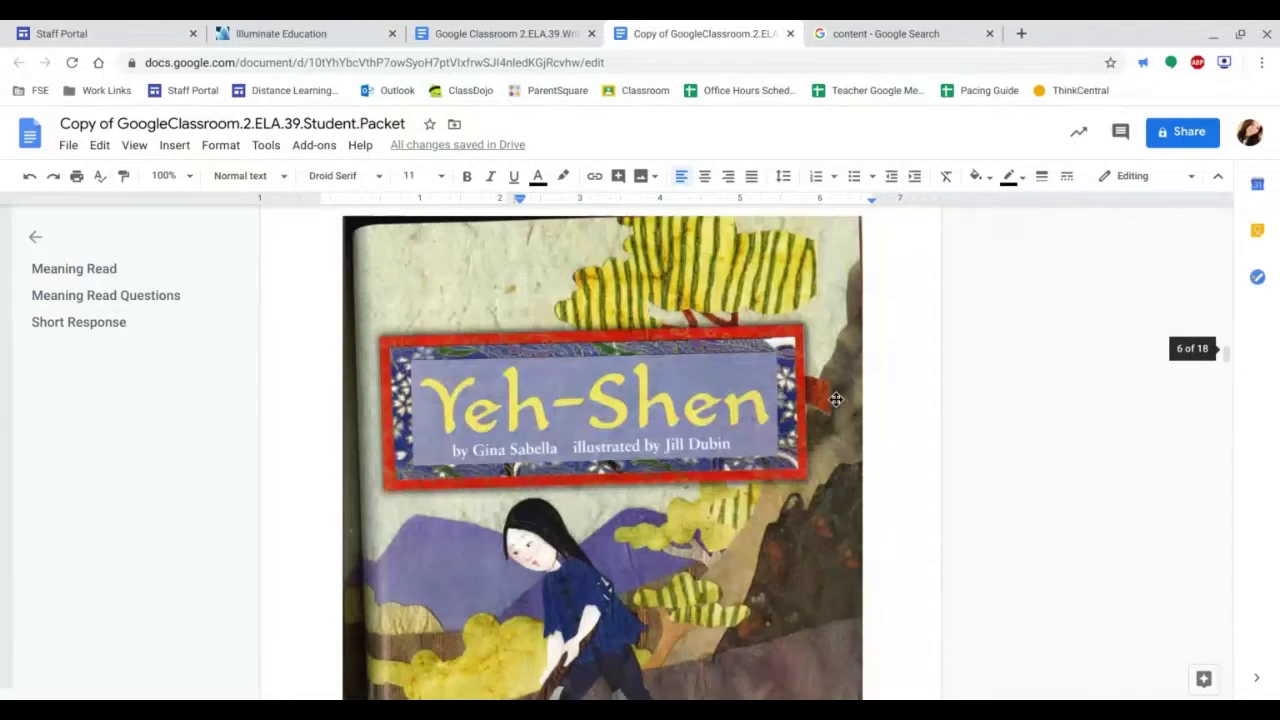
{"action": "scroll", "coordinate": [835, 399], "scroll_direction": "down", "scroll_amount": 1}
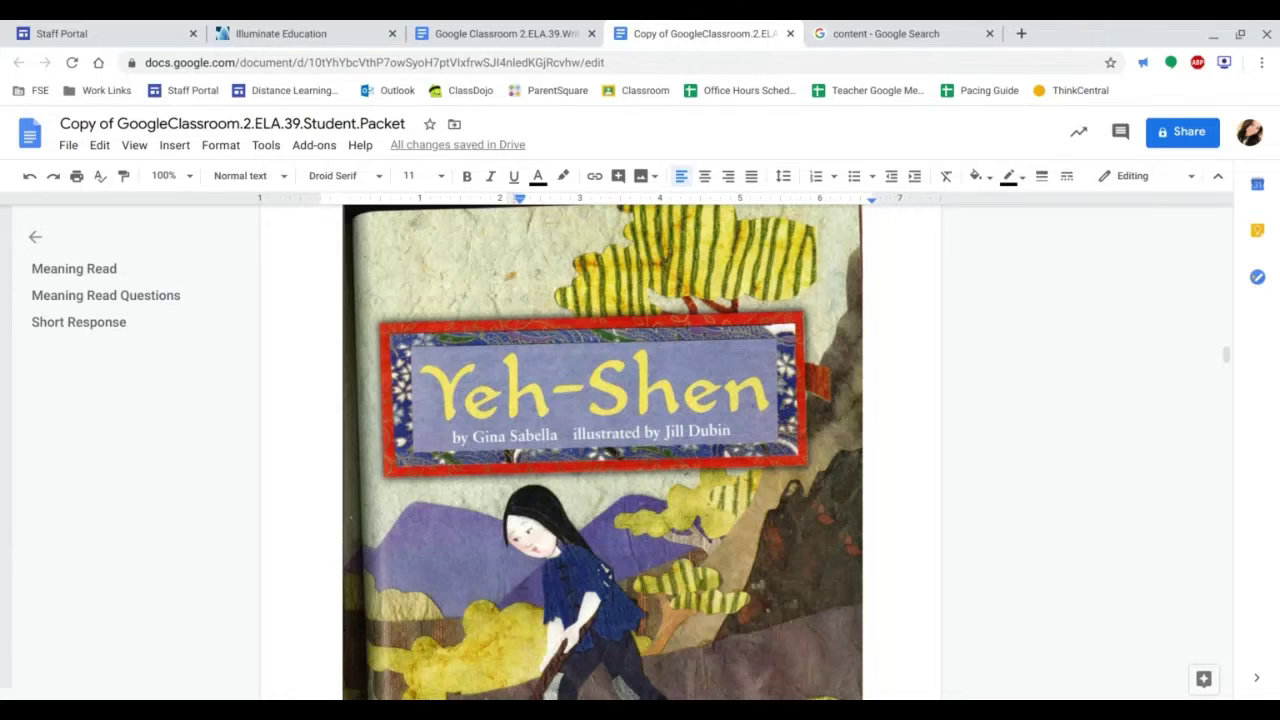
{"action": "scroll", "coordinate": [837, 404], "scroll_direction": "down", "scroll_amount": 20}
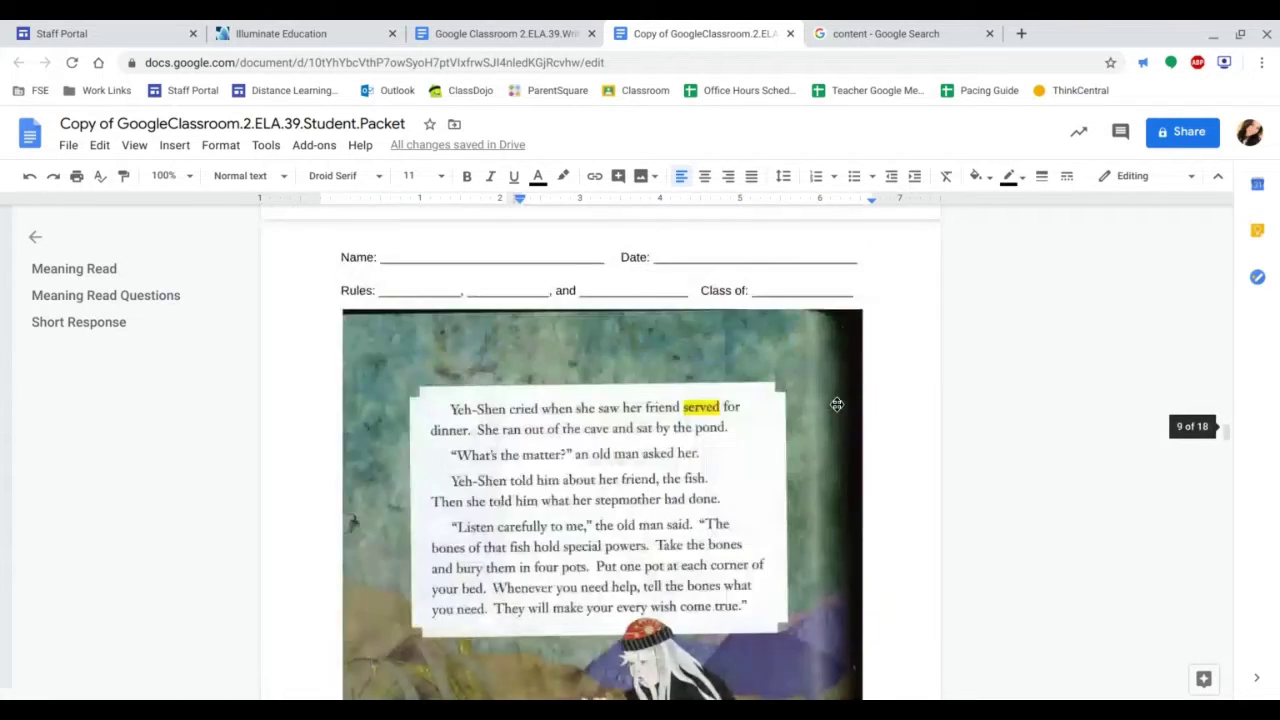
{"action": "scroll", "coordinate": [837, 404], "scroll_direction": "down", "scroll_amount": 20}
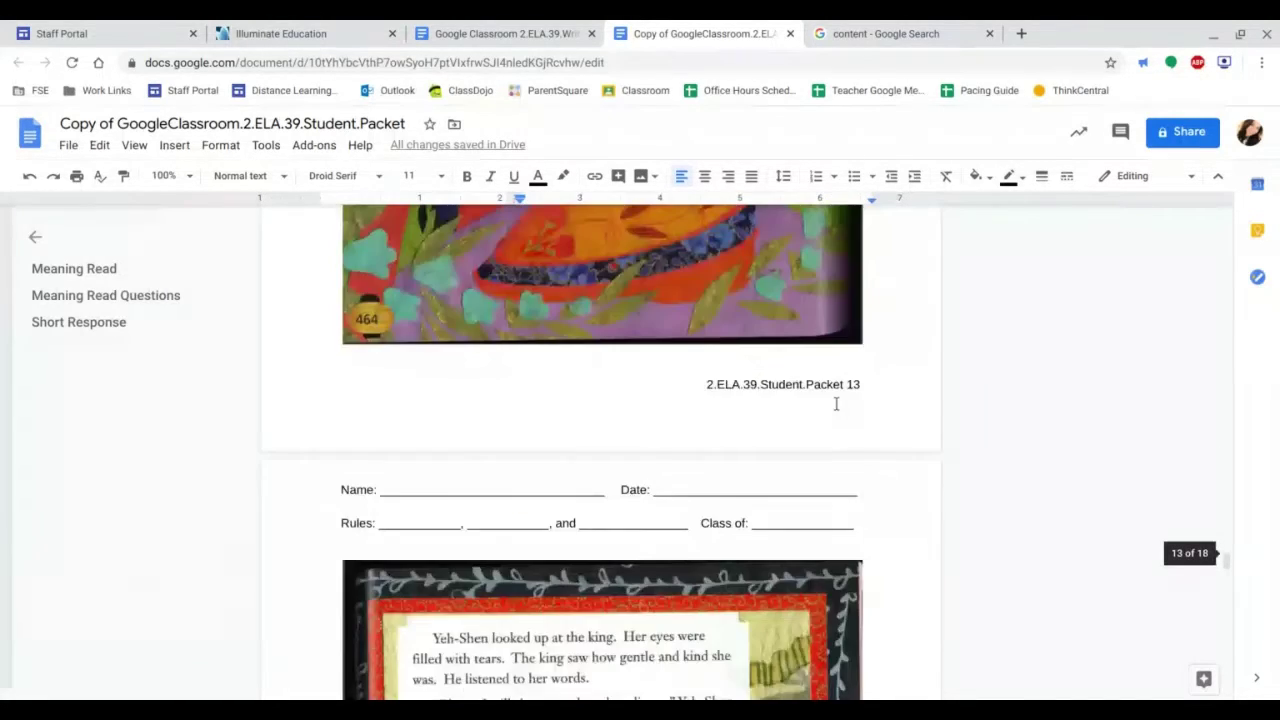
{"action": "scroll", "coordinate": [836, 404], "scroll_direction": "down", "scroll_amount": 20}
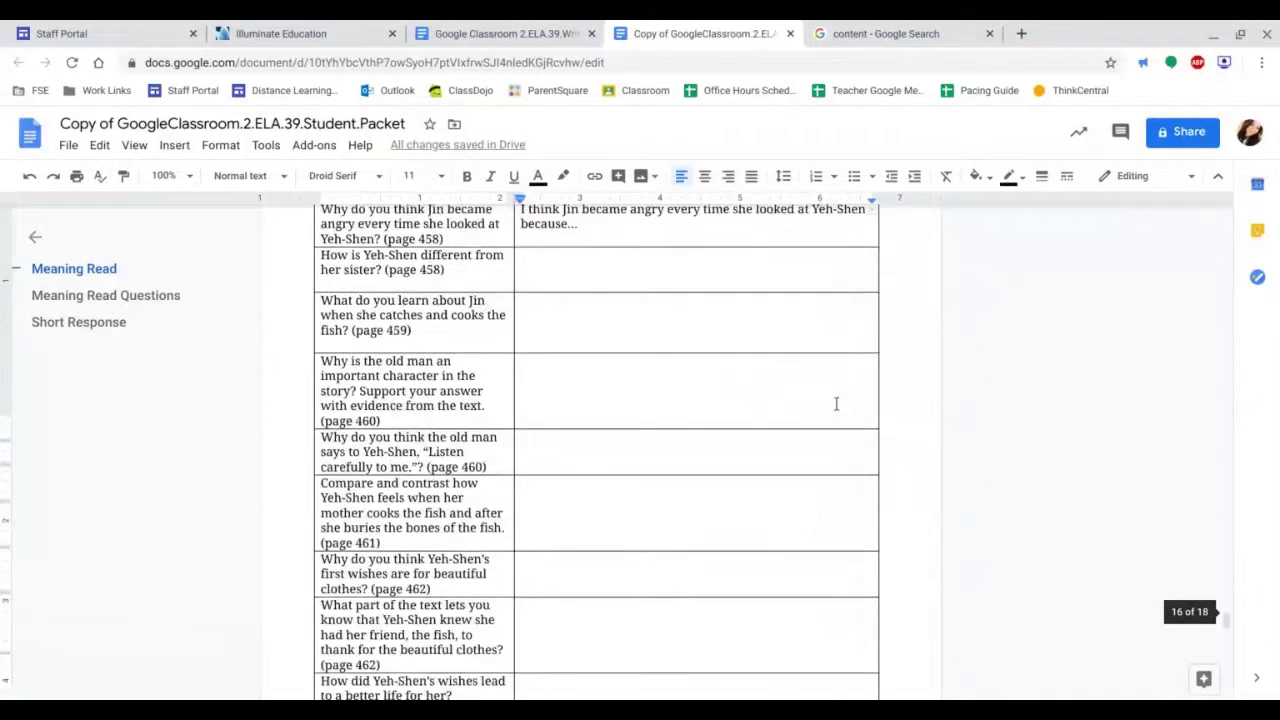
Step: Enter "Evil never wins." as the central idea in the CI box below the Central Idea Rubric
{"action": "scroll", "coordinate": [836, 404], "scroll_direction": "down", "scroll_amount": 10}
{"action": "scroll", "coordinate": [836, 404], "scroll_direction": "up", "scroll_amount": 3}
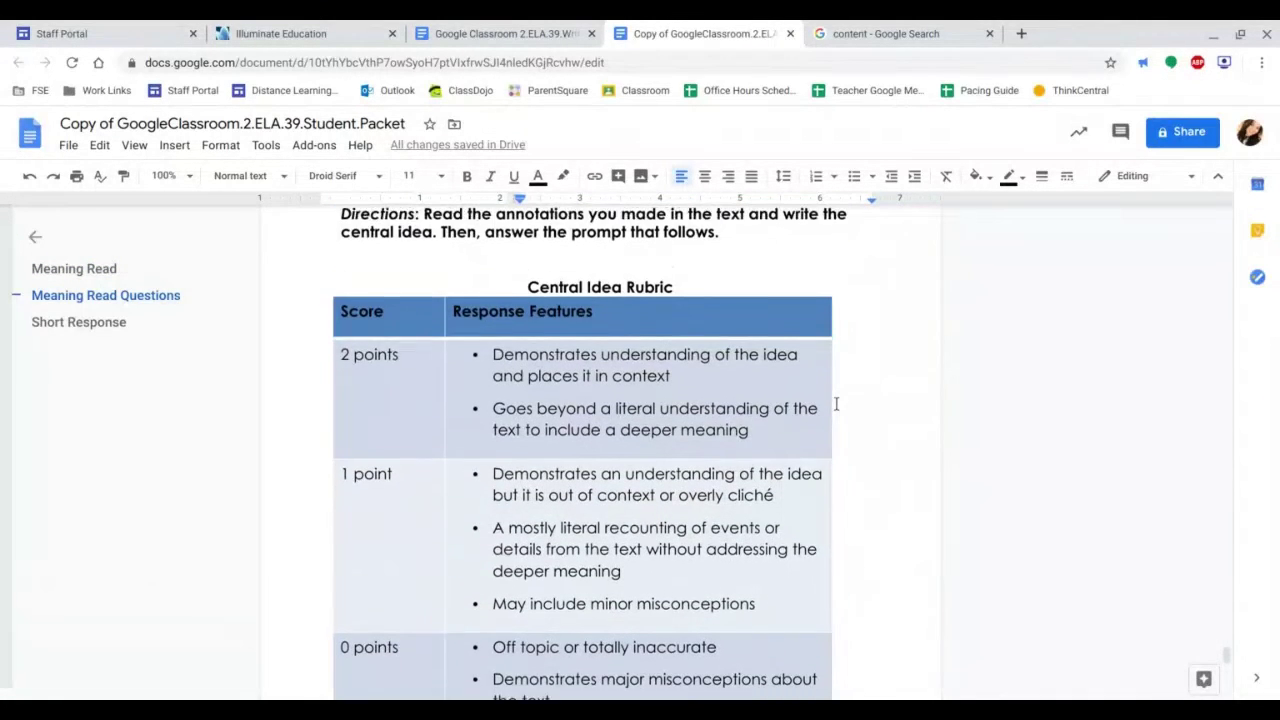
{"action": "scroll", "coordinate": [836, 404], "scroll_direction": "up", "scroll_amount": 3}
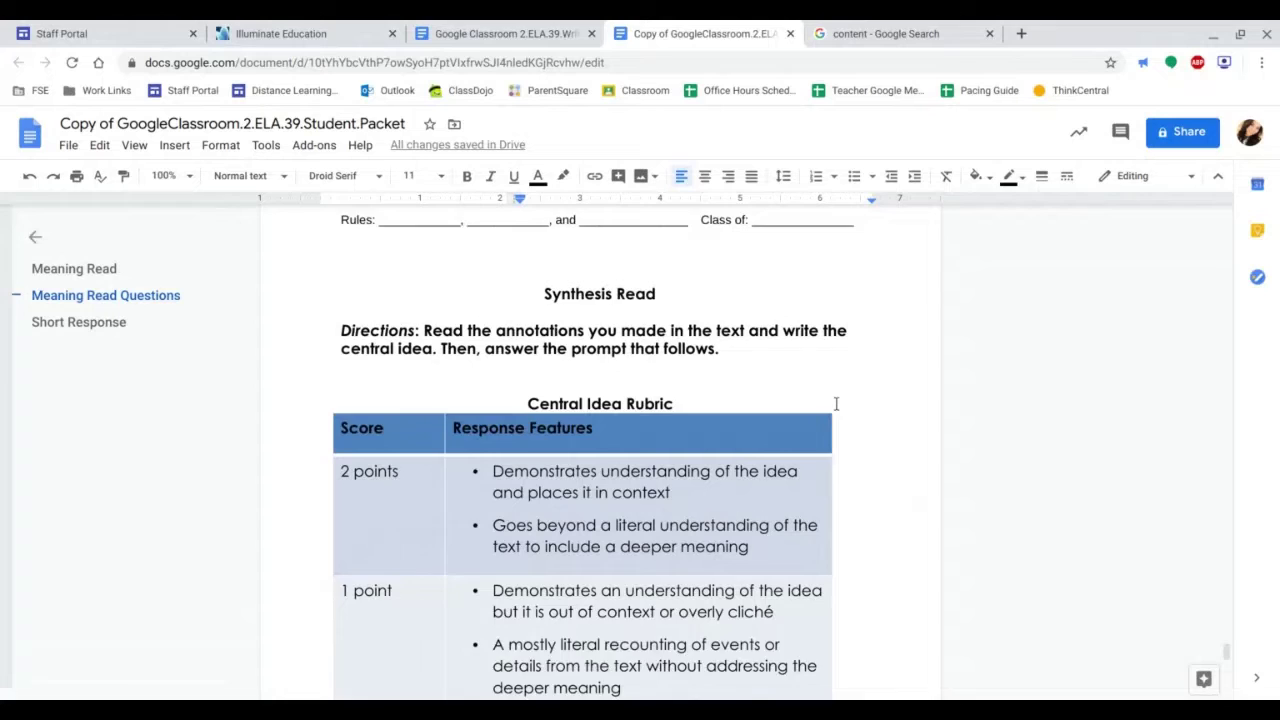
{"action": "scroll", "coordinate": [836, 404], "scroll_direction": "down", "scroll_amount": 2}
{"action": "scroll", "coordinate": [836, 404], "scroll_direction": "down", "scroll_amount": 1}
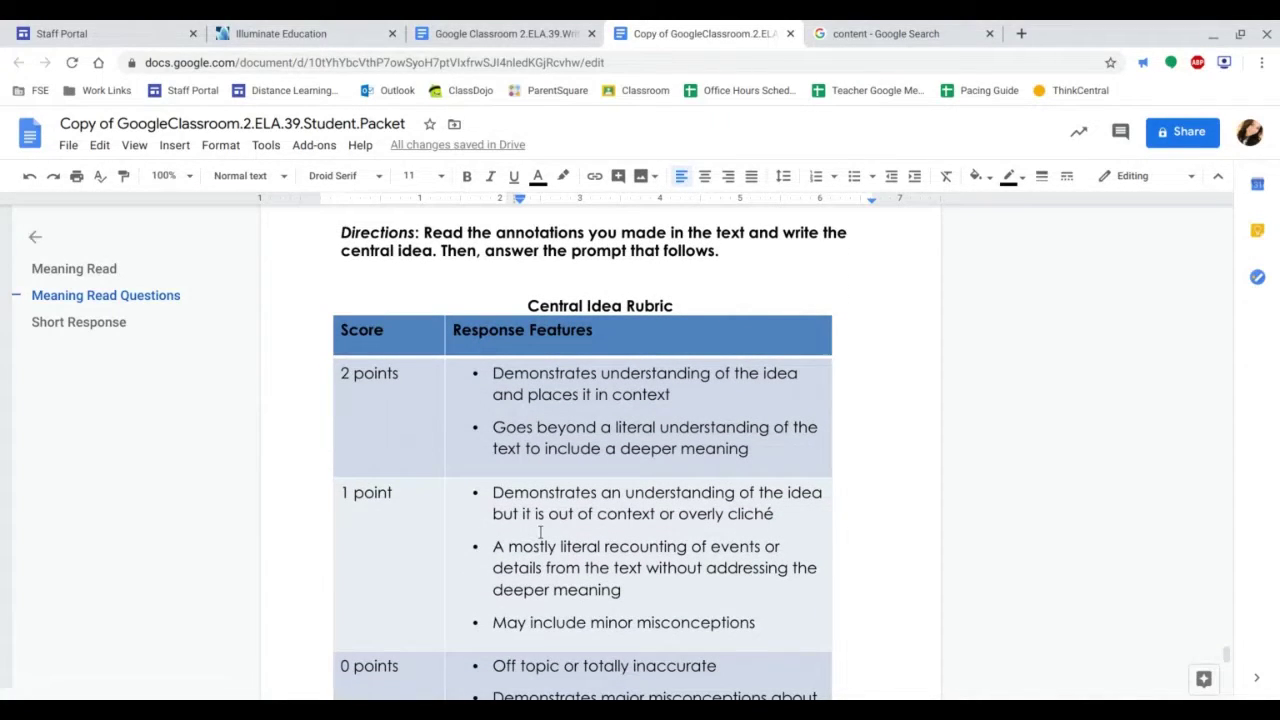
{"action": "scroll", "coordinate": [540, 533], "scroll_direction": "down", "scroll_amount": 3}
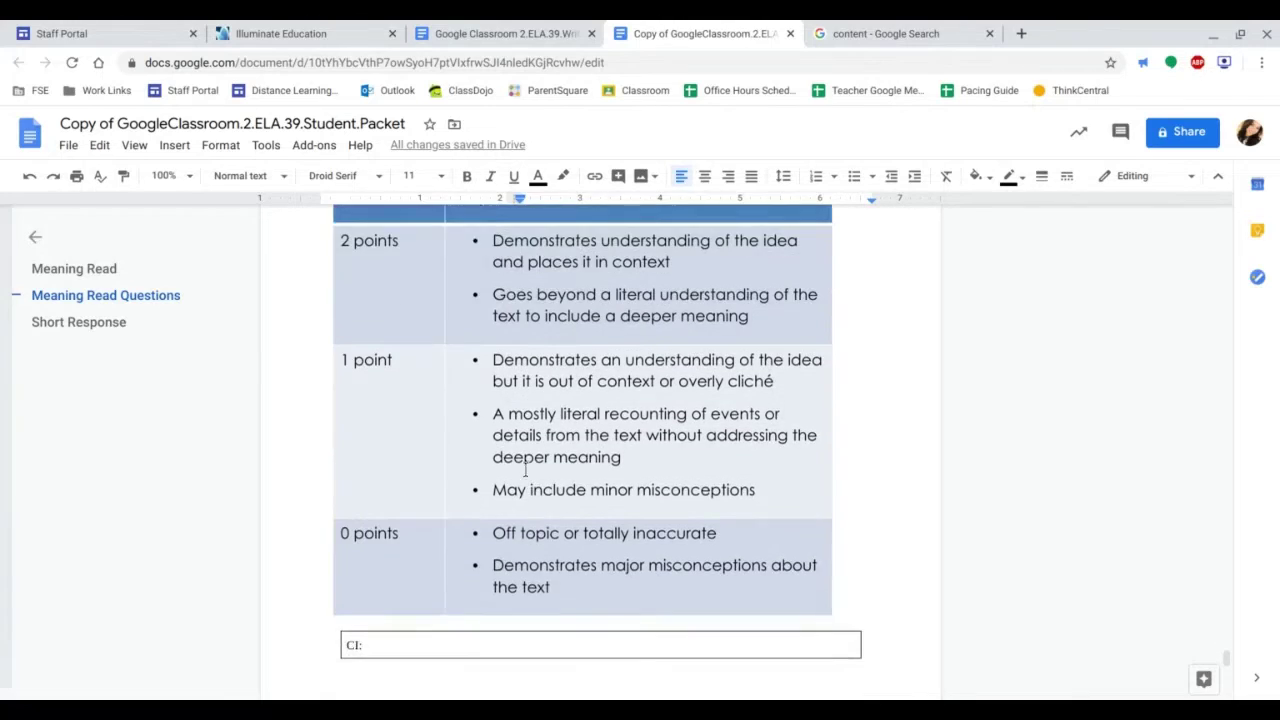
{"action": "scroll", "coordinate": [528, 477], "scroll_direction": "up", "scroll_amount": 1}
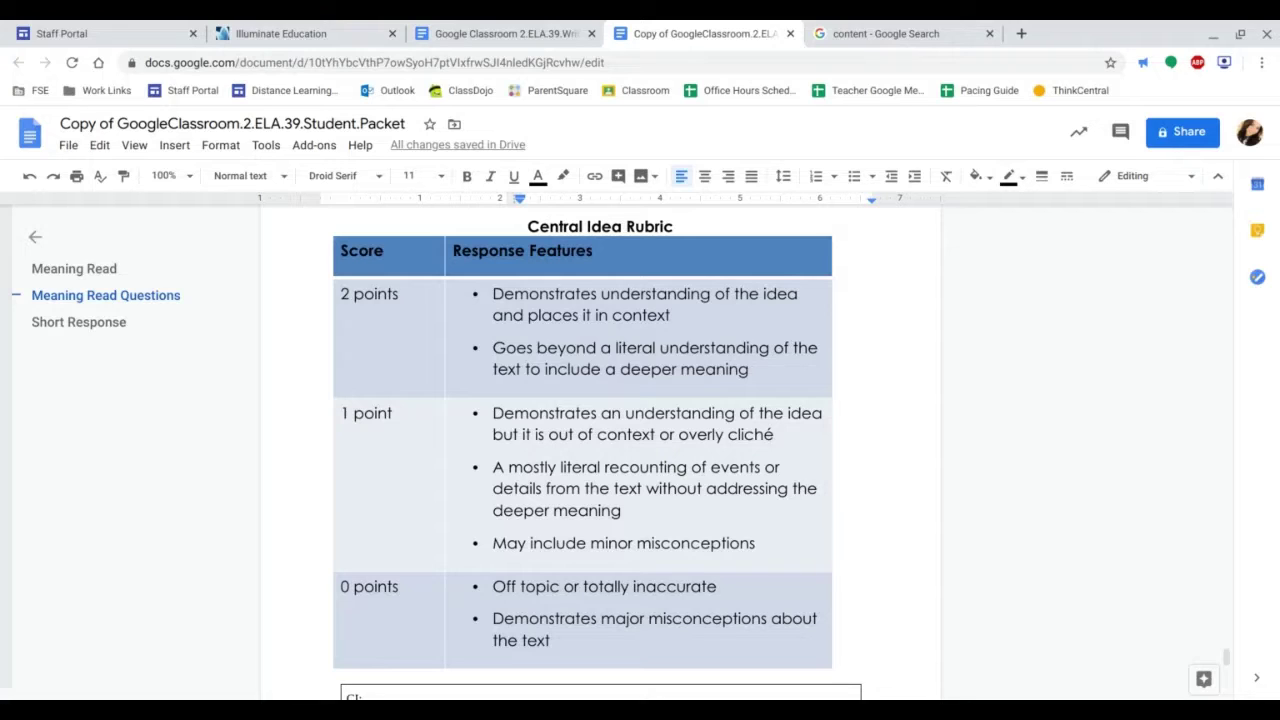
{"action": "scroll", "coordinate": [977, 657], "scroll_direction": "down", "scroll_amount": 1}
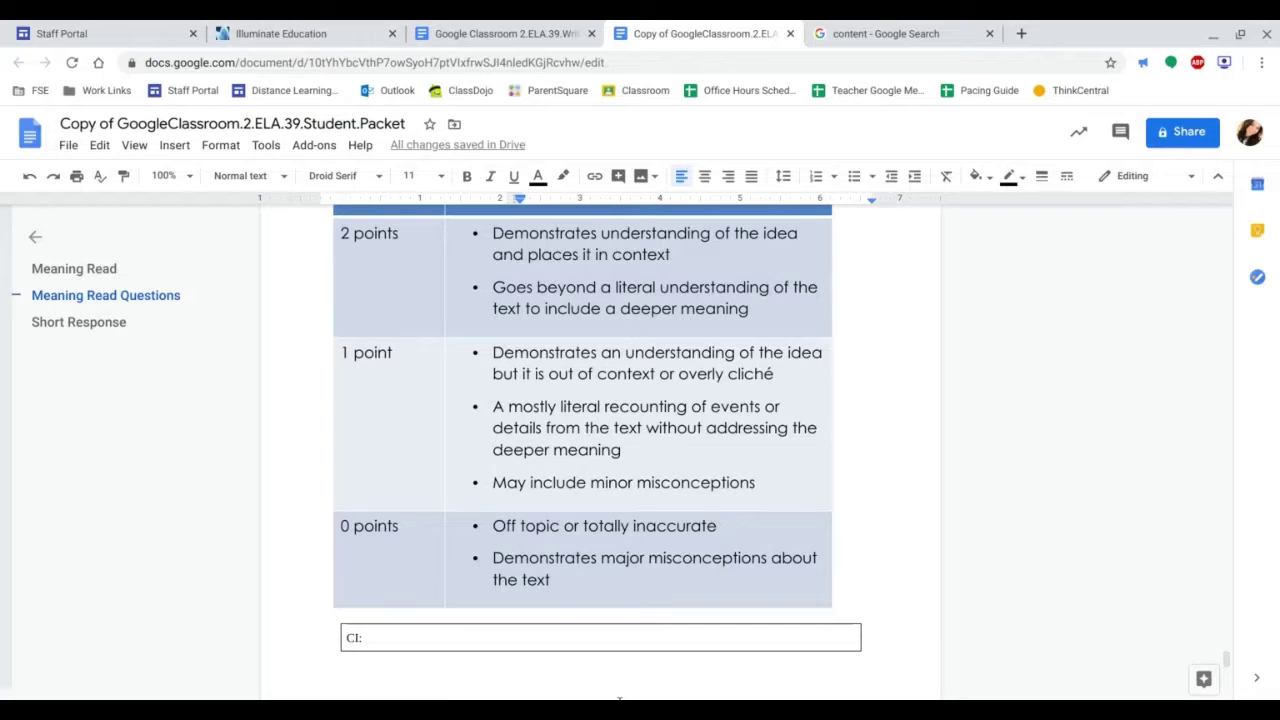
{"action": "left_click", "coordinate": [422, 634]}
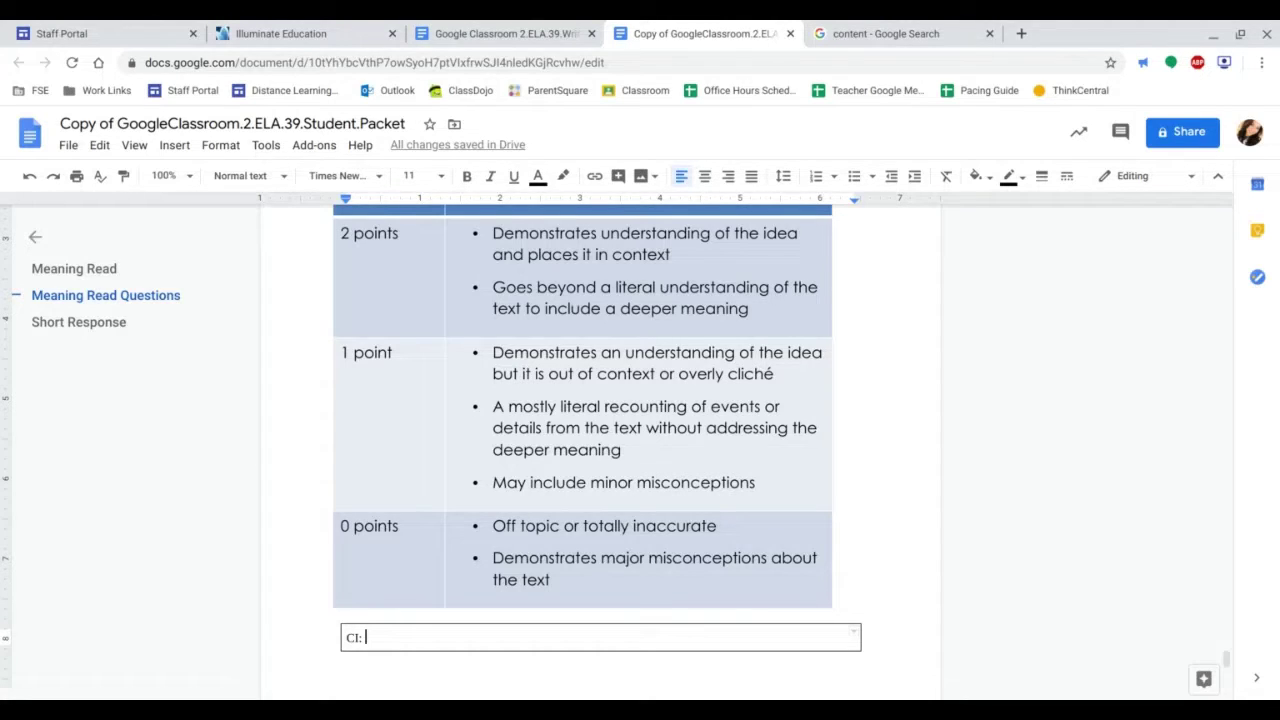
{"action": "type", "text": "Evil "}
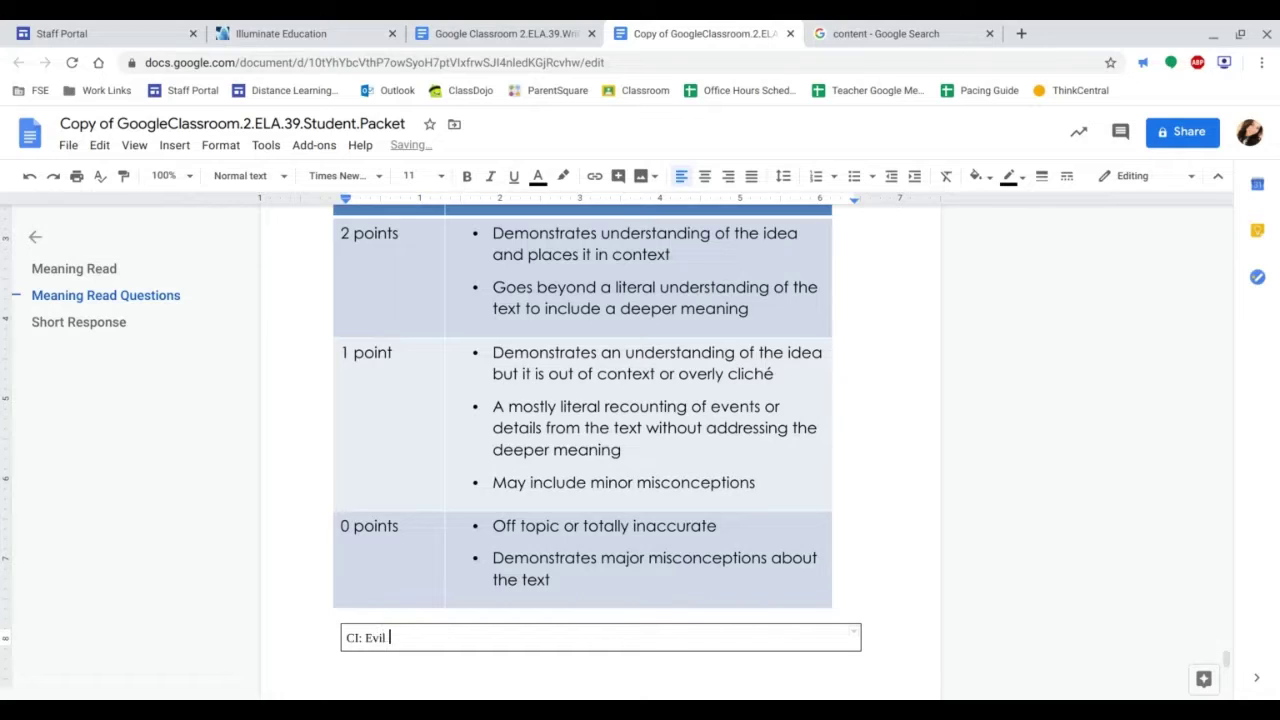
{"action": "type", "text": "never wins."}
Step: Enter the headings "Same" and "Different", separated by blank lines, in the Annotating the prompt box of the Short Response page
{"action": "scroll", "coordinate": [474, 591], "scroll_direction": "down", "scroll_amount": 3}
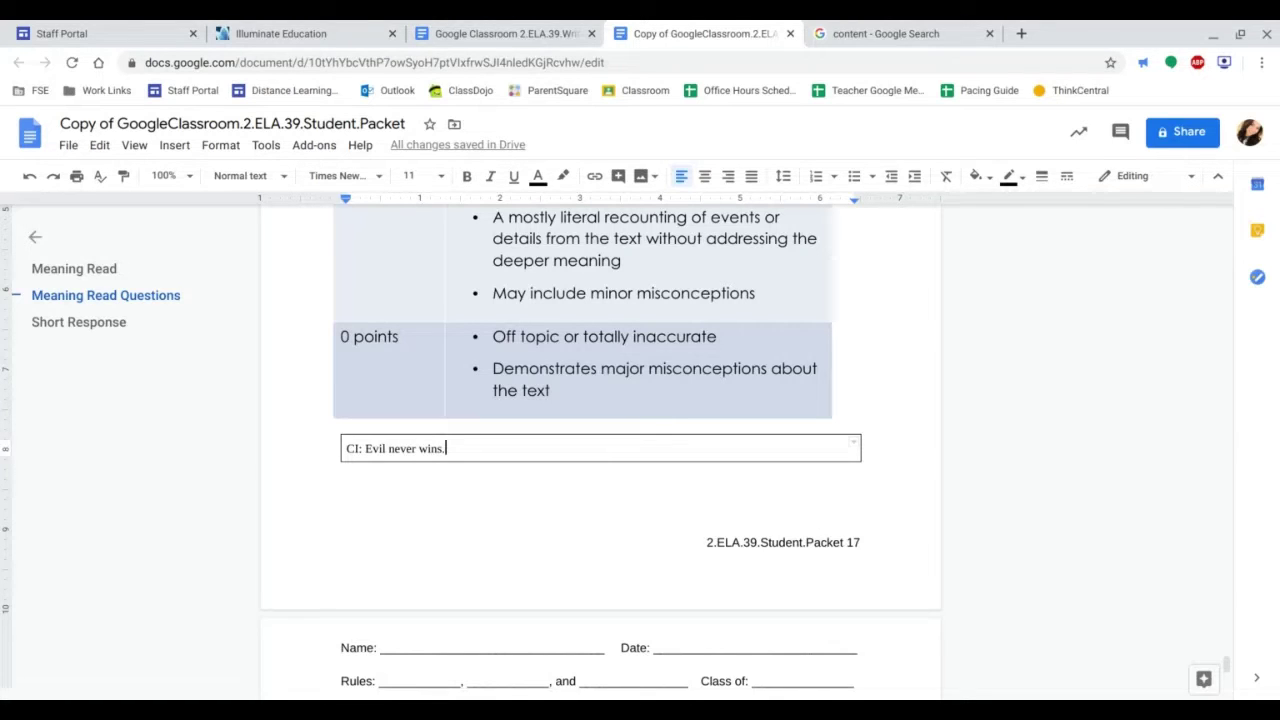
{"action": "scroll", "coordinate": [476, 590], "scroll_direction": "down", "scroll_amount": 1}
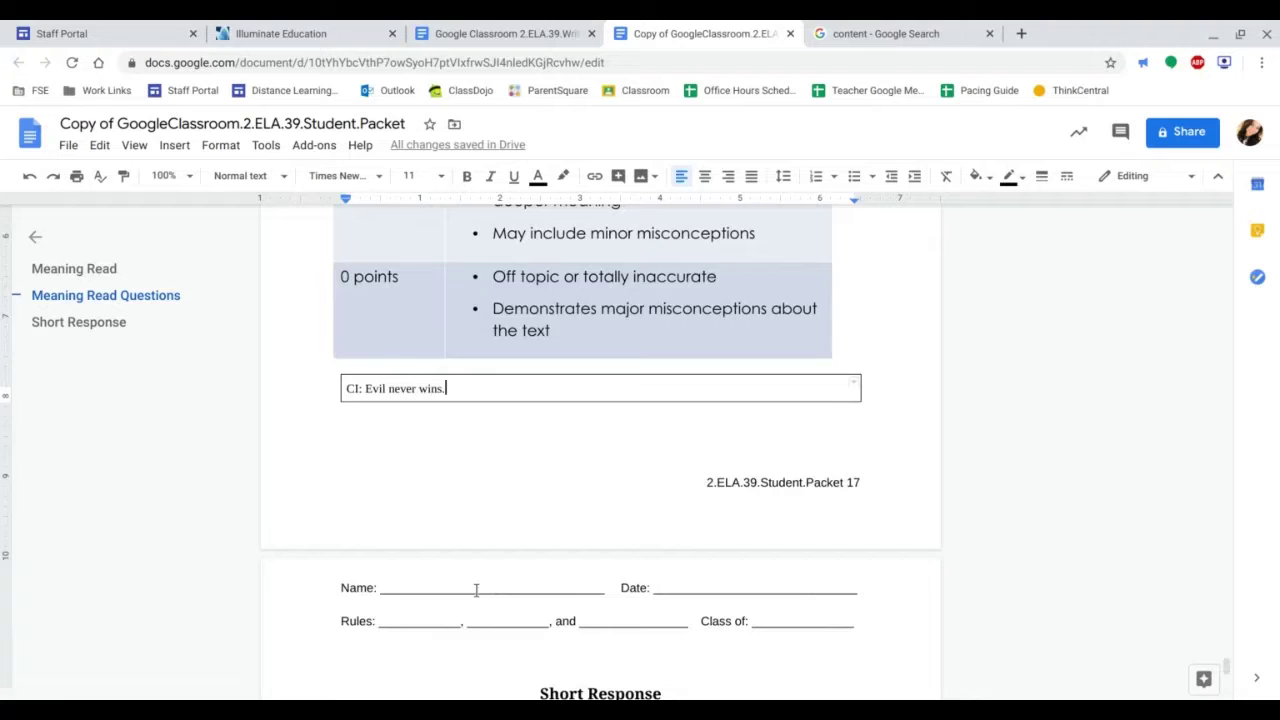
{"action": "scroll", "coordinate": [476, 590], "scroll_direction": "down", "scroll_amount": 2}
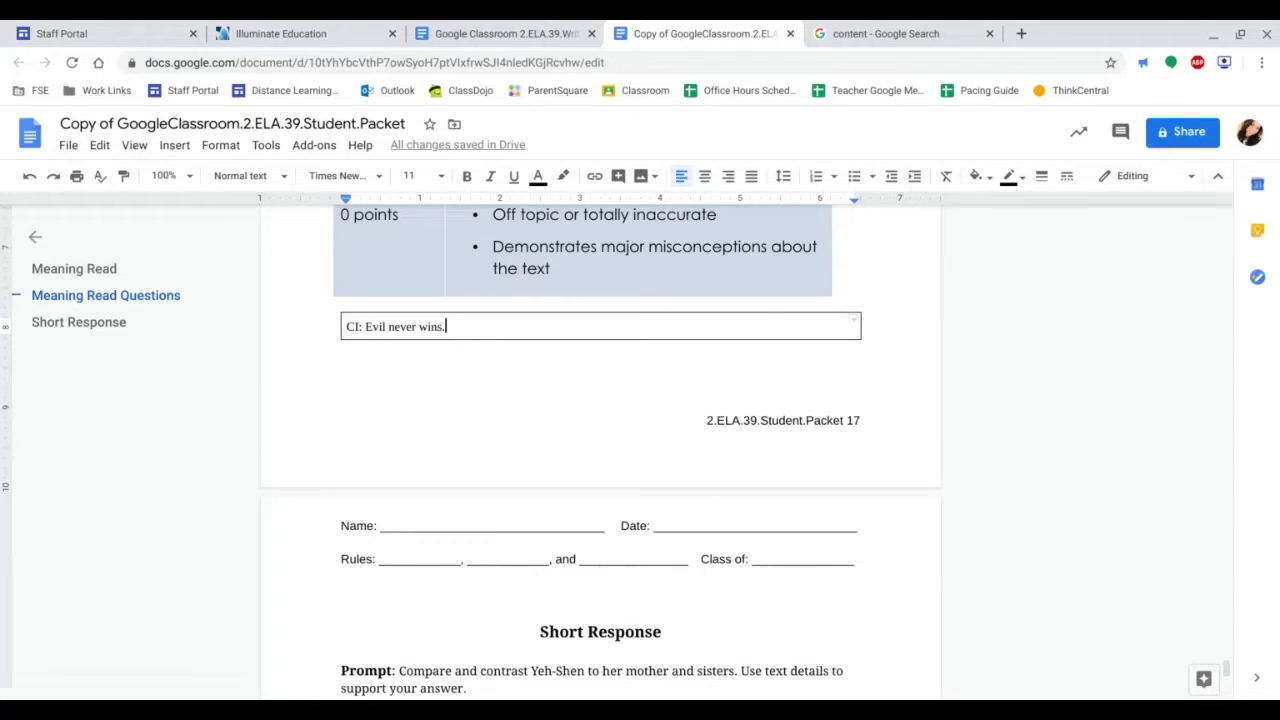
{"action": "scroll", "coordinate": [553, 589], "scroll_direction": "down", "scroll_amount": 5}
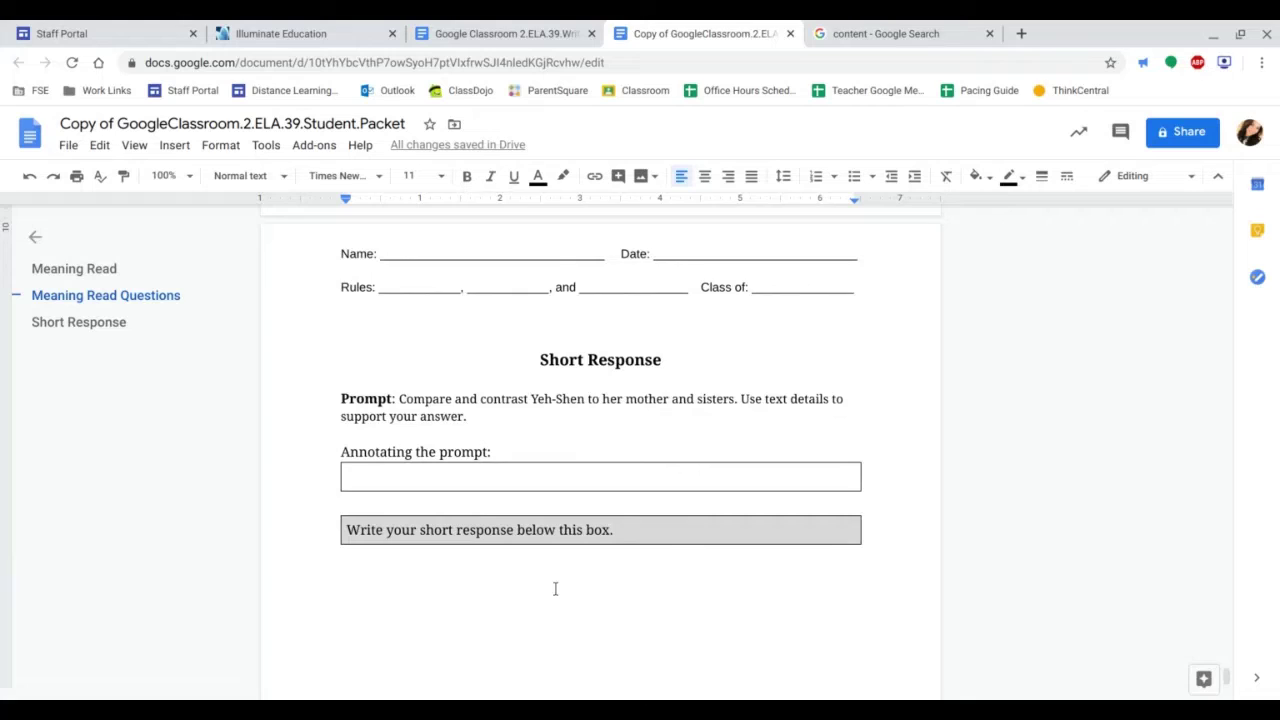
{"action": "scroll", "coordinate": [555, 589], "scroll_direction": "down", "scroll_amount": 2}
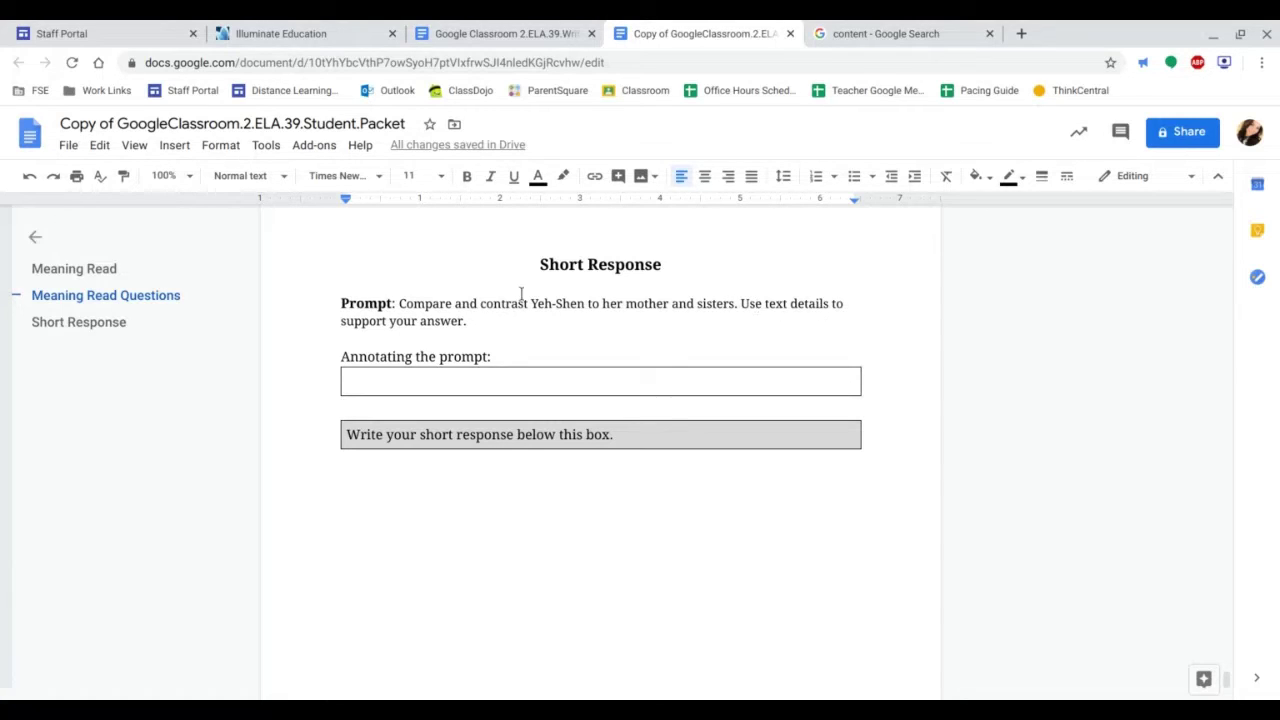
{"action": "left_click", "coordinate": [412, 380]}
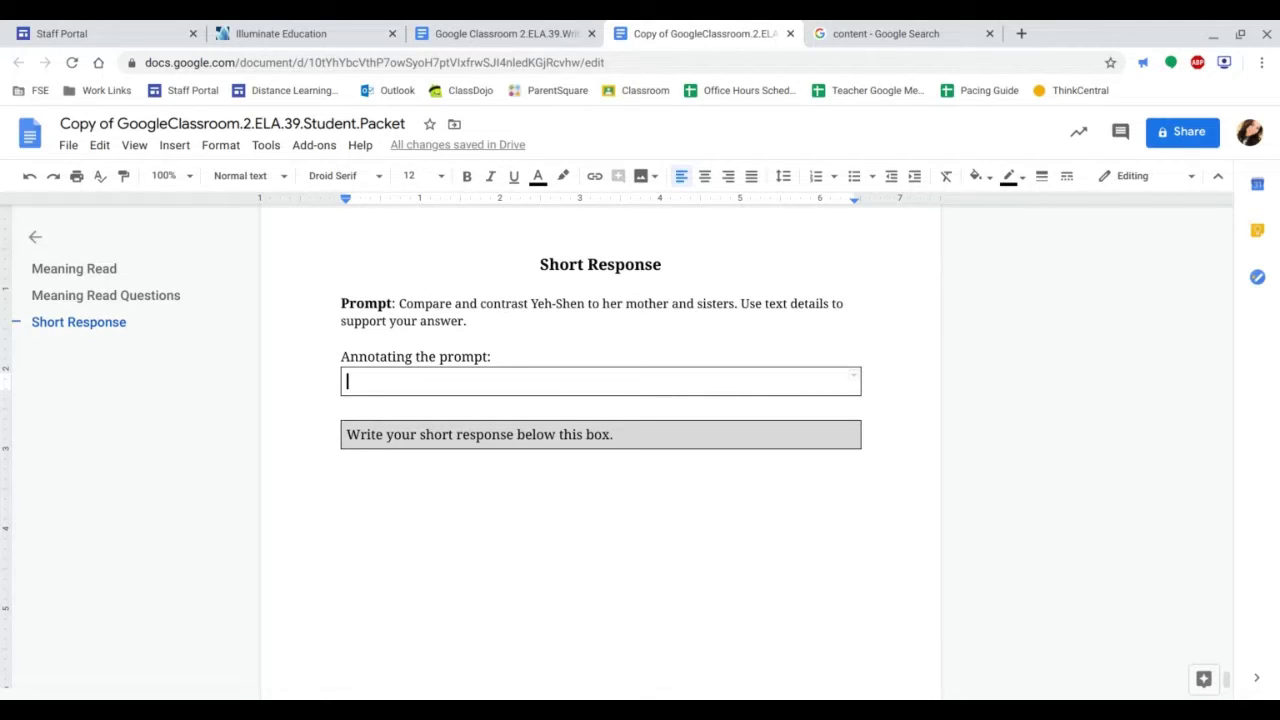
{"action": "type", "text": "SA"}
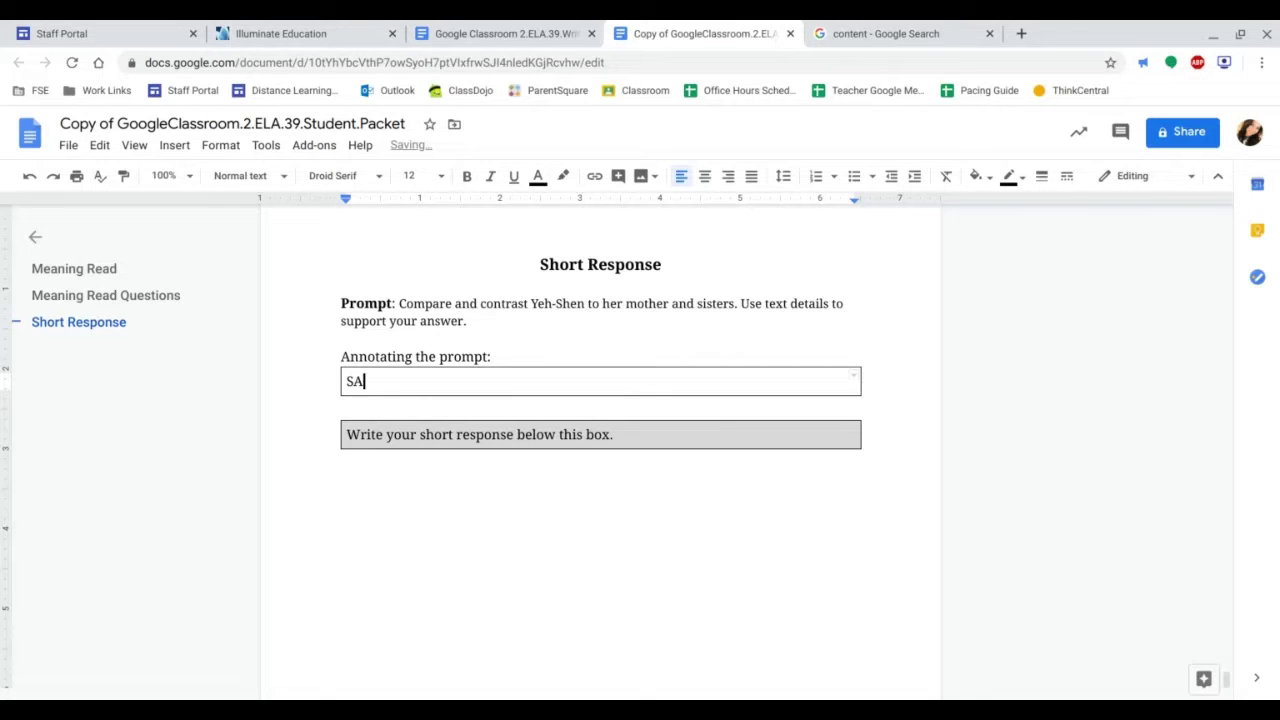
{"action": "key", "text": "BackSpace"}
{"action": "type", "text": "ame"}
{"action": "key", "text": "Return"}
{"action": "key", "text": "Return"}
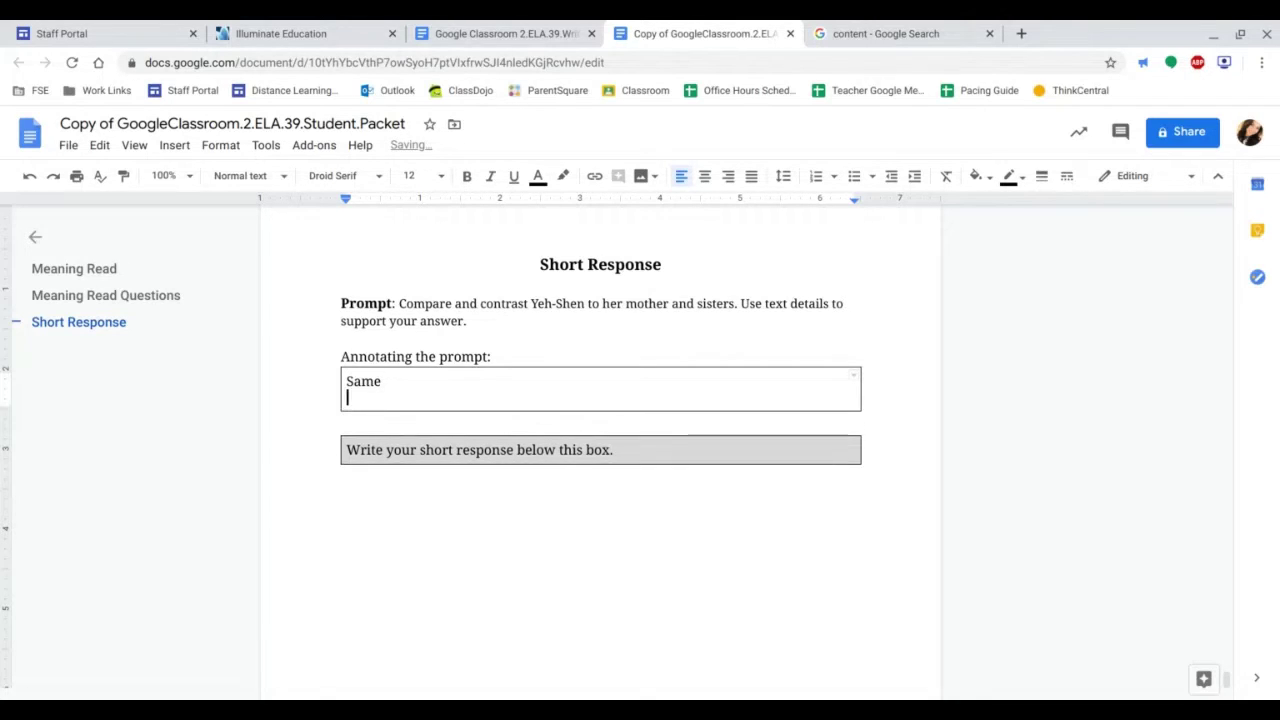
{"action": "type", "text": "Di"}
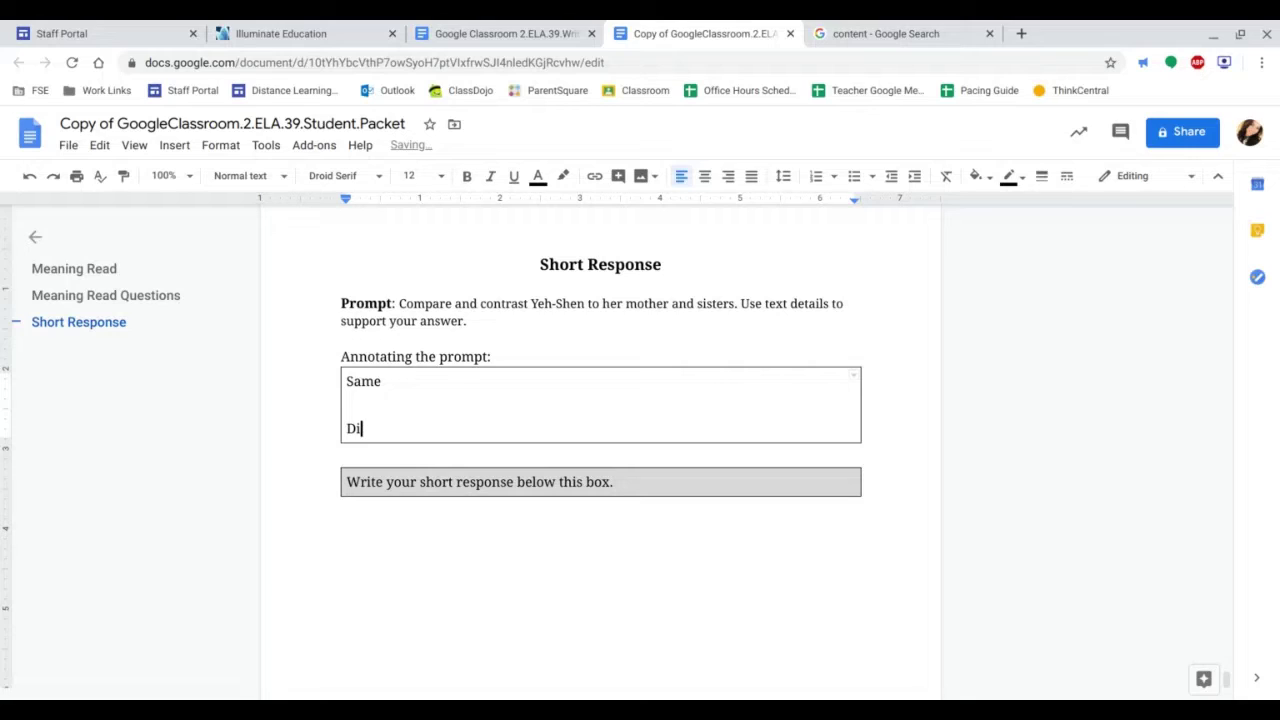
{"action": "type", "text": "fferent"}
Step: Add a bullet reading "Everyone was a female" under the Same heading
{"action": "left_click", "coordinate": [391, 397]}
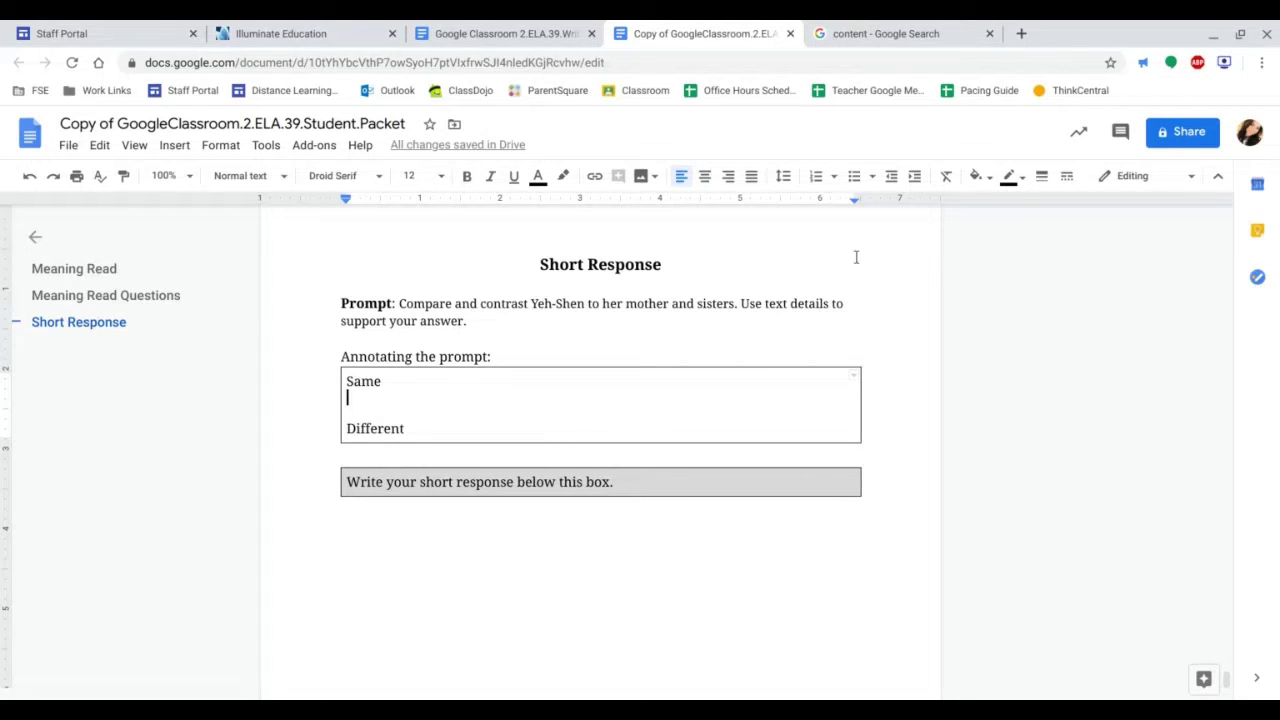
{"action": "left_click", "coordinate": [853, 176]}
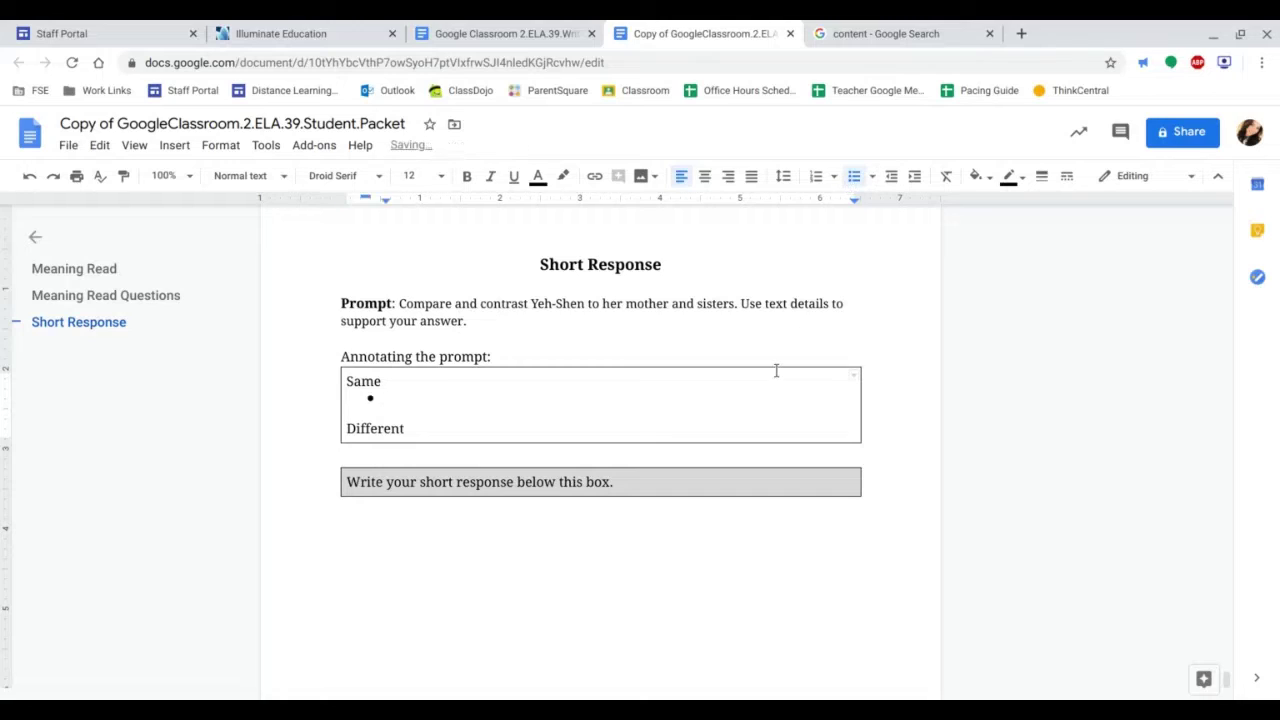
{"action": "type", "text": "Everyone was a girl"}
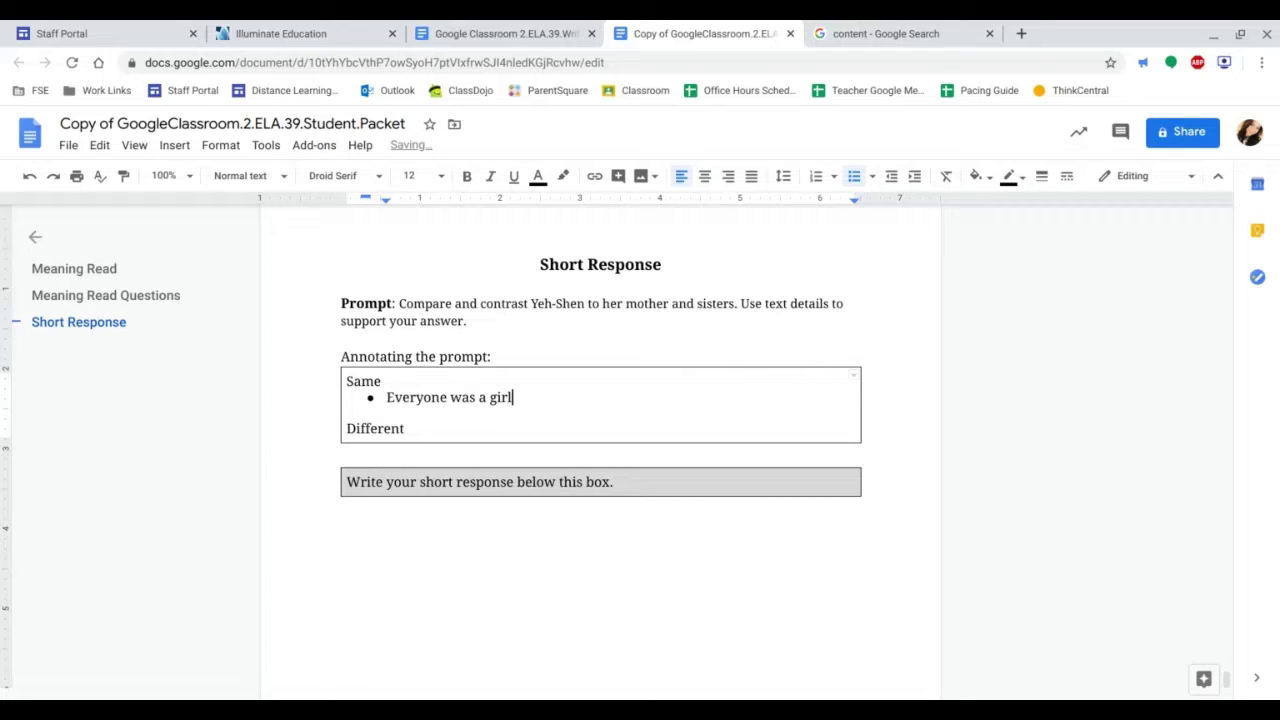
{"action": "key", "text": "BackSpace"}
{"action": "key", "text": "BackSpace"}
{"action": "key", "text": "BackSpace"}
{"action": "key", "text": "BackSpace"}
{"action": "type", "text": "female"}
Step: Add a bullet reading "Yeh-Shen was treated poorly compared to her sisters" under the Different heading
{"action": "left_click", "coordinate": [423, 436]}
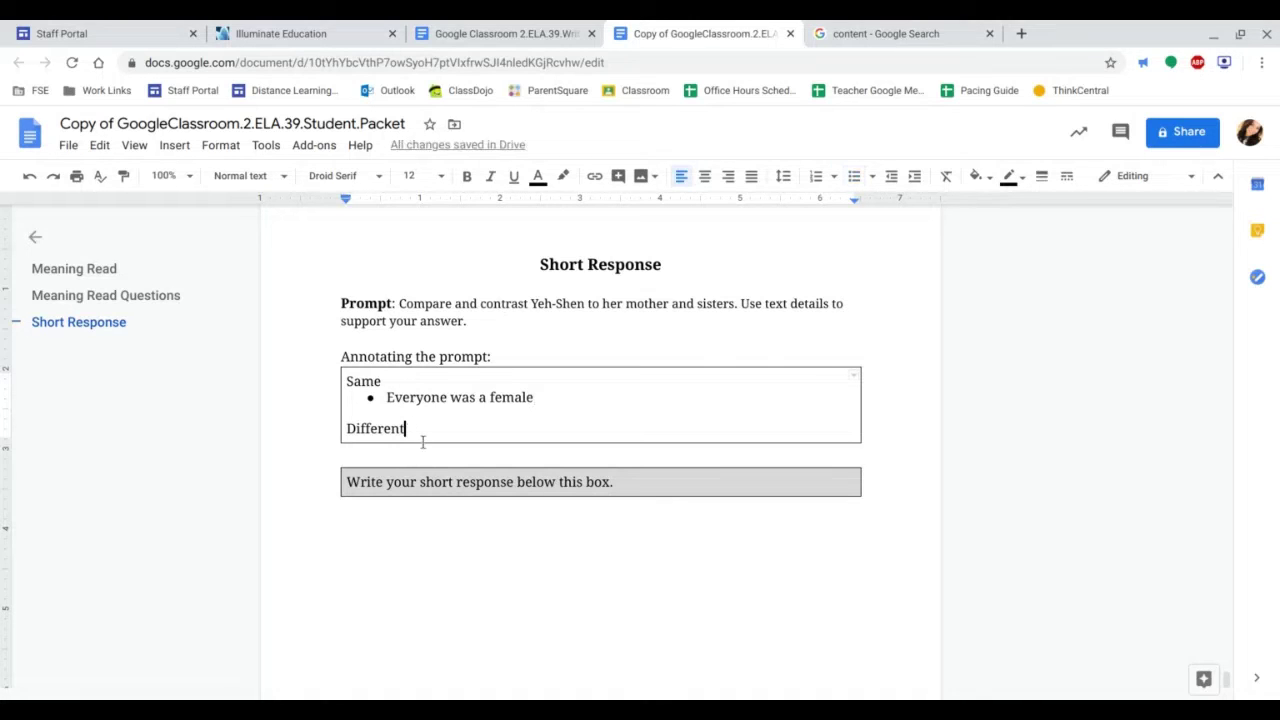
{"action": "key", "text": "Return"}
{"action": "left_click", "coordinate": [853, 176]}
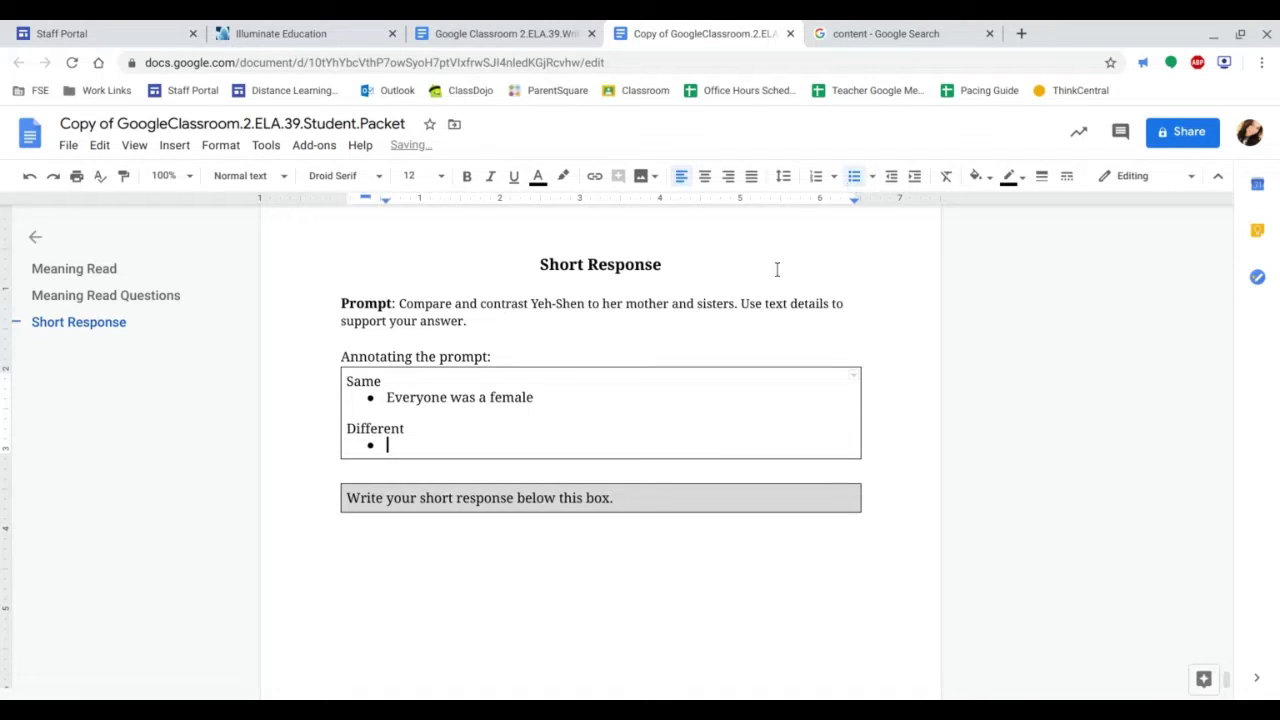
{"action": "type", "text": "Yeh-Shen was trea"}
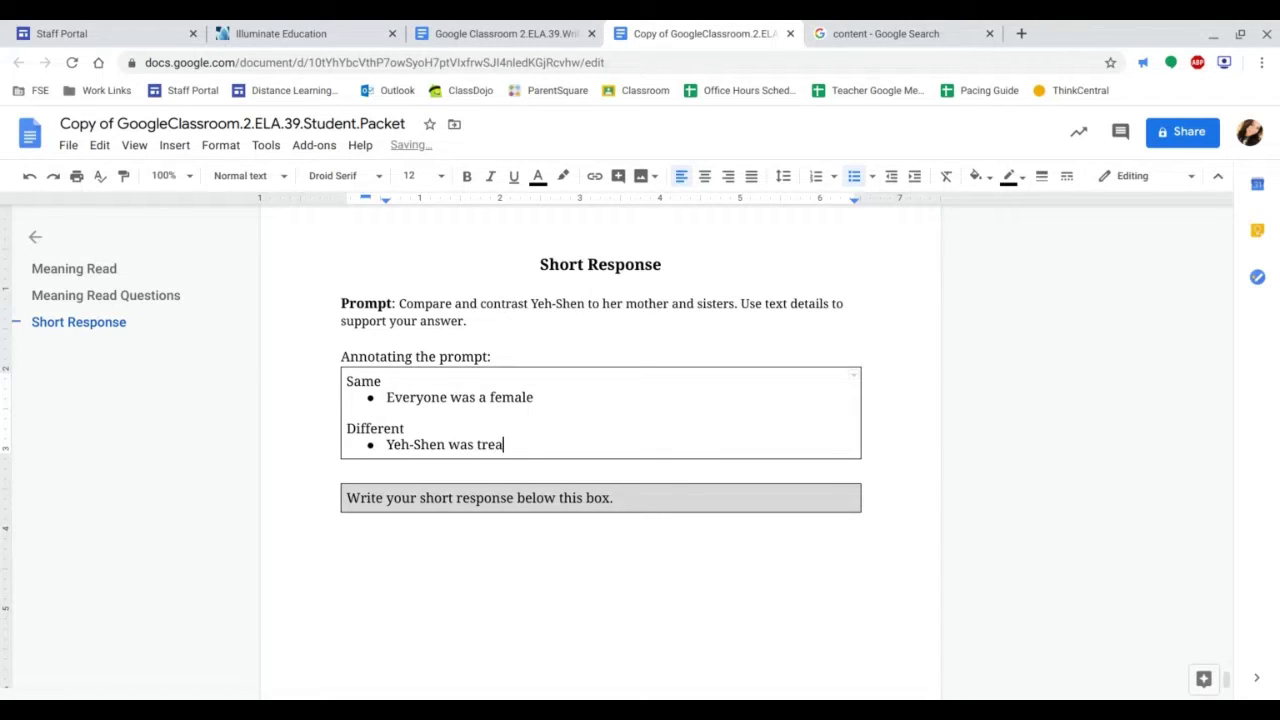
{"action": "type", "text": "ted poorly compared to her sisters"}
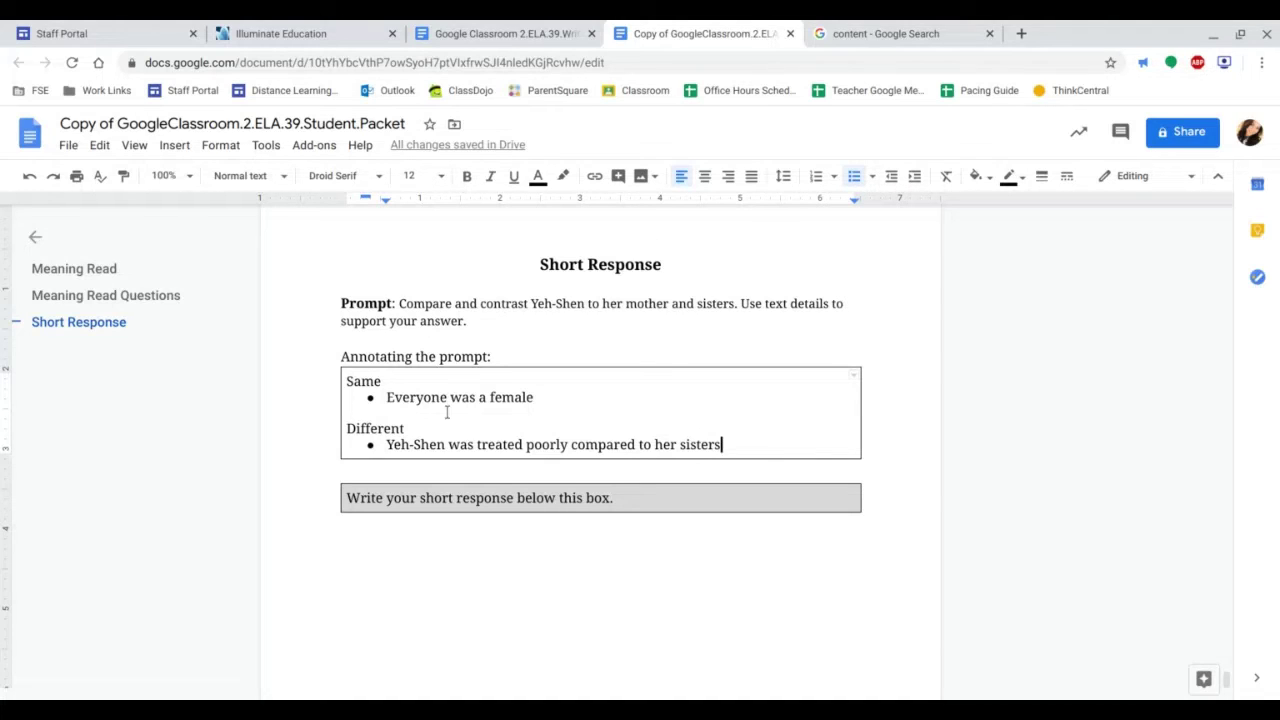
Step: Add an empty second bullet to both the Same and the Different lists in the annotation box
{"action": "left_click", "coordinate": [541, 397]}
{"action": "key", "text": "Return"}
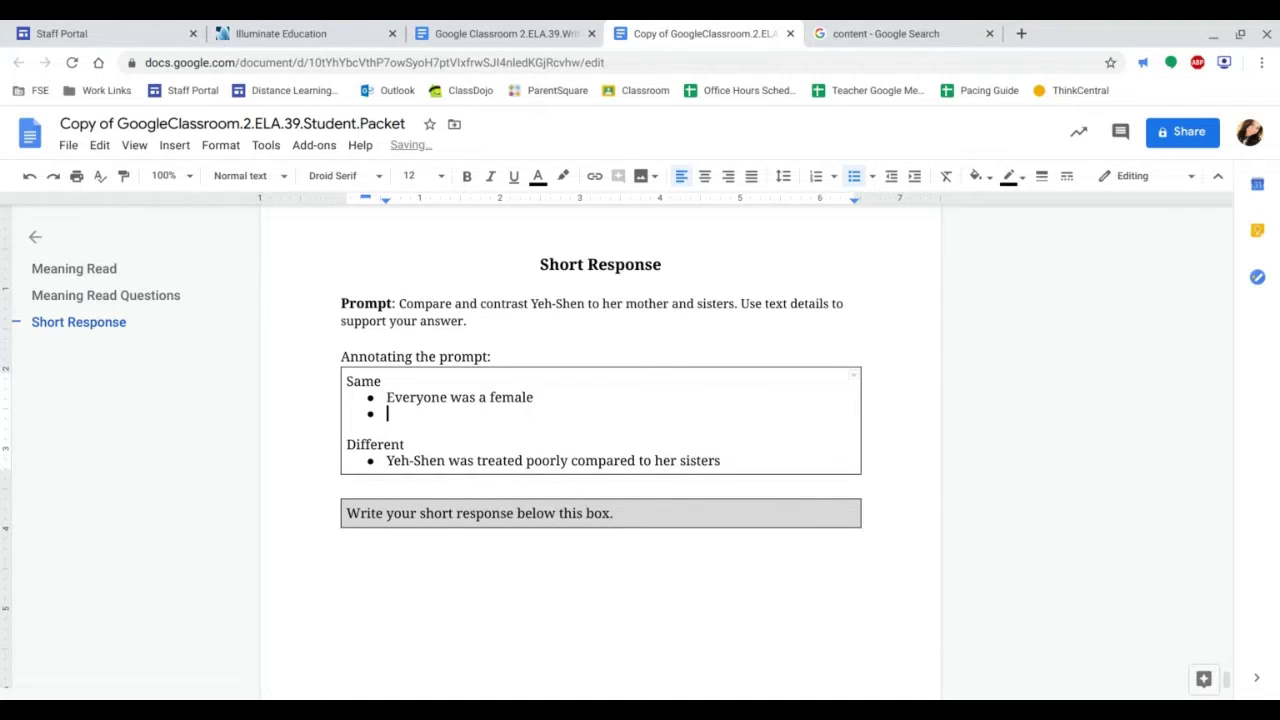
{"action": "left_click", "coordinate": [724, 461]}
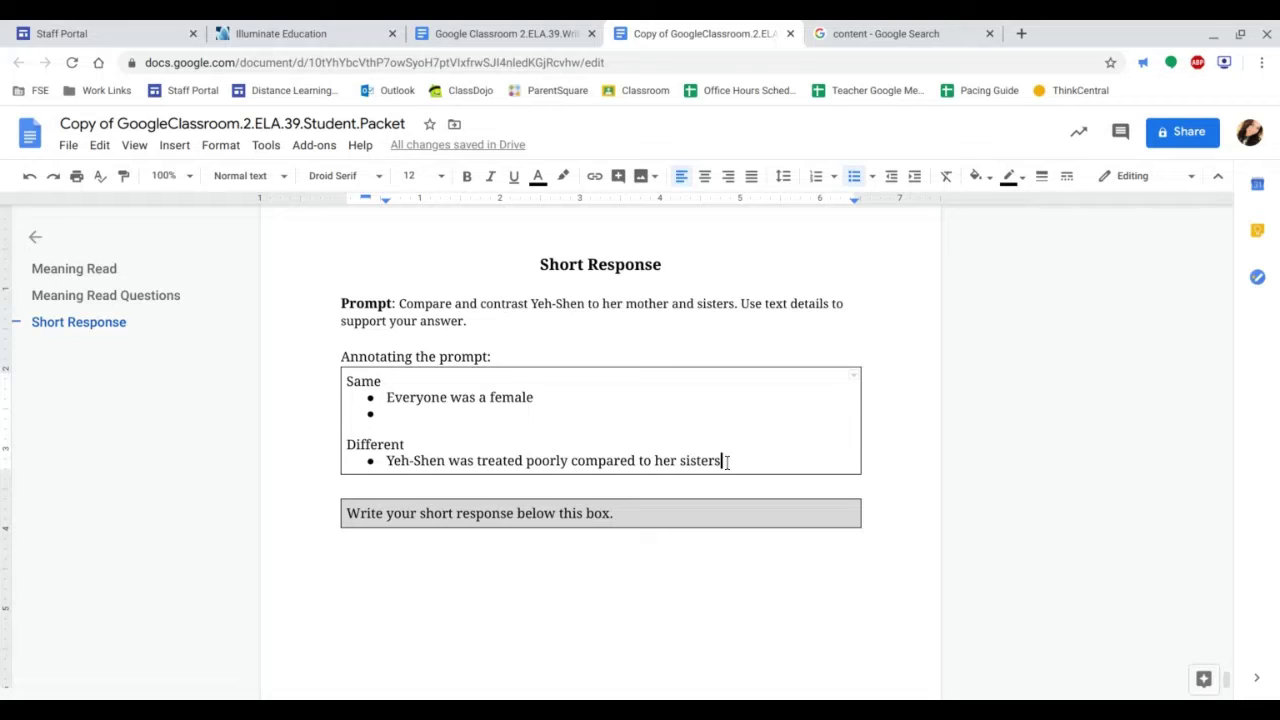
{"action": "key", "text": "Return"}
{"action": "left_click", "coordinate": [385, 414]}
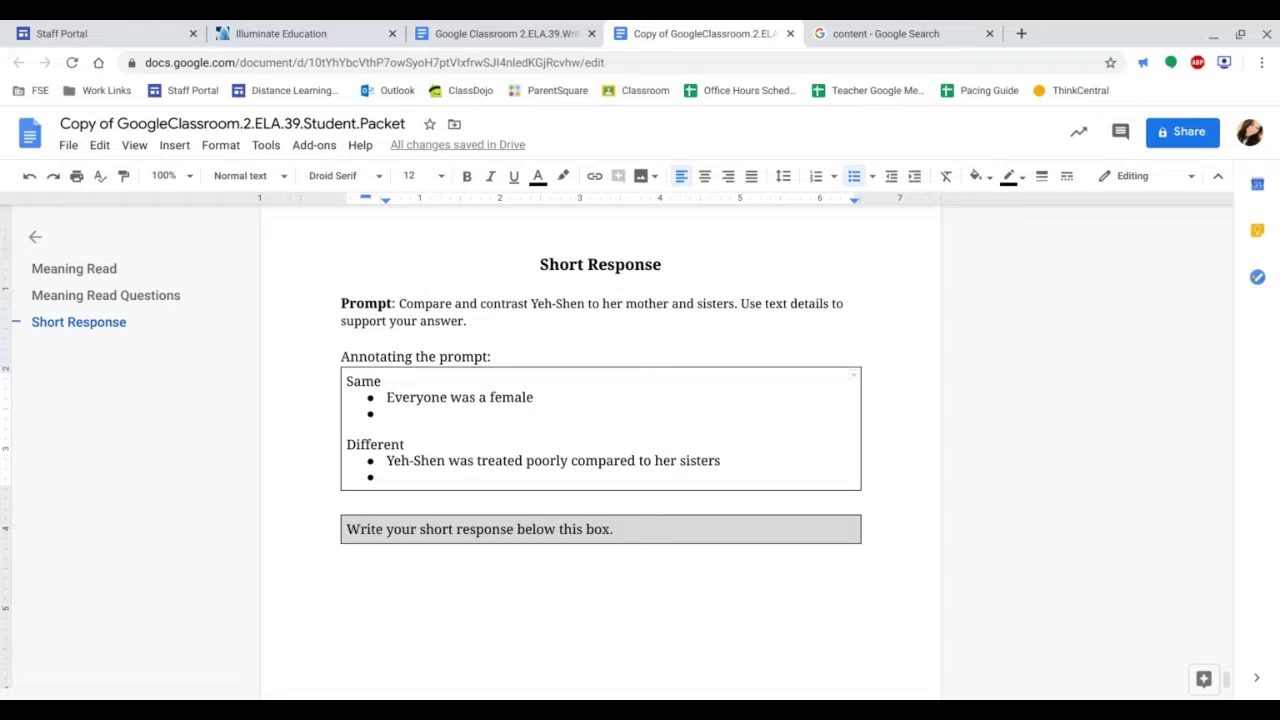
Step: Delete the instruction text "Write your short response below this box." from the grey box
{"action": "left_click", "coordinate": [620, 530]}
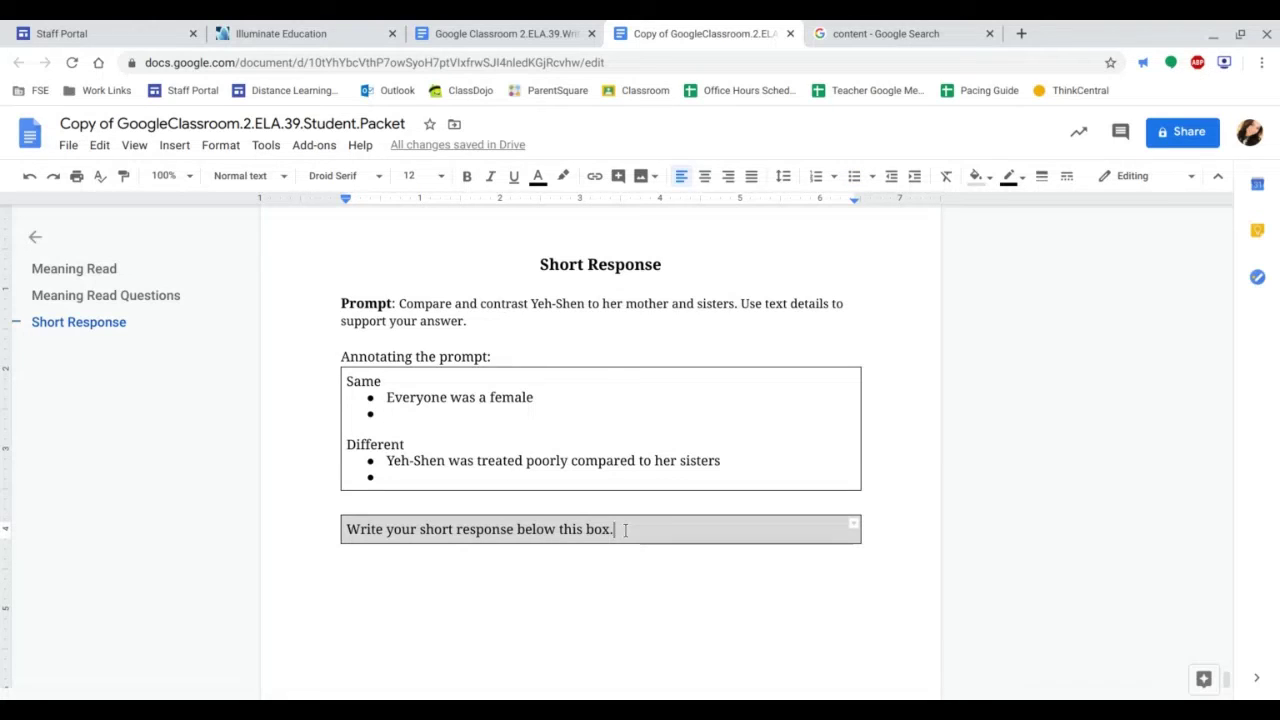
{"action": "key", "text": "BackSpace"}
{"action": "key", "text": "BackSpace"}
{"action": "key", "text": "BackSpace"}
{"action": "key", "text": "BackSpace"}
{"action": "key", "text": "BackSpace"}
{"action": "key", "text": "BackSpace"}
{"action": "key", "text": "BackSpace"}
{"action": "key", "text": "BackSpace"}
{"action": "key", "text": "BackSpace"}
{"action": "key", "text": "BackSpace"}
{"action": "key", "text": "BackSpace"}
{"action": "key", "text": "BackSpace"}
{"action": "key", "text": "BackSpace"}
{"action": "key", "text": "BackSpace"}
{"action": "key", "text": "BackSpace"}
{"action": "key", "text": "BackSpace"}
{"action": "key", "text": "BackSpace"}
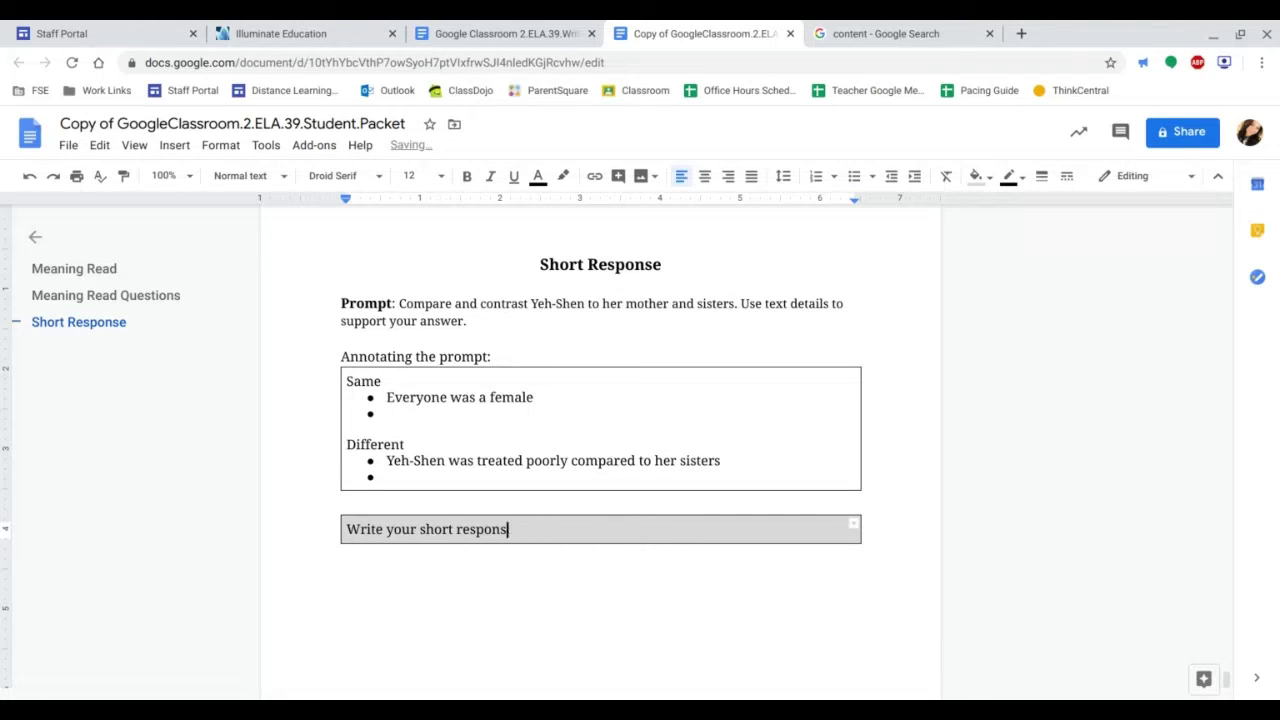
{"action": "key", "text": "BackSpace"}
{"action": "key", "text": "BackSpace"}
{"action": "key", "text": "BackSpace"}
{"action": "key", "text": "BackSpace"}
{"action": "key", "text": "BackSpace"}
{"action": "key", "text": "BackSpace"}
{"action": "key", "text": "BackSpace"}
{"action": "key", "text": "BackSpace"}
{"action": "key", "text": "BackSpace"}
{"action": "key", "text": "BackSpace"}
{"action": "key", "text": "BackSpace"}
{"action": "key", "text": "BackSpace"}
{"action": "key", "text": "BackSpace"}
{"action": "key", "text": "BackSpace"}
{"action": "key", "text": "BackSpace"}
{"action": "key", "text": "BackSpace"}
{"action": "key", "text": "BackSpace"}
{"action": "key", "text": "BackSpace"}
{"action": "key", "text": "BackSpace"}
{"action": "key", "text": "BackSpace"}
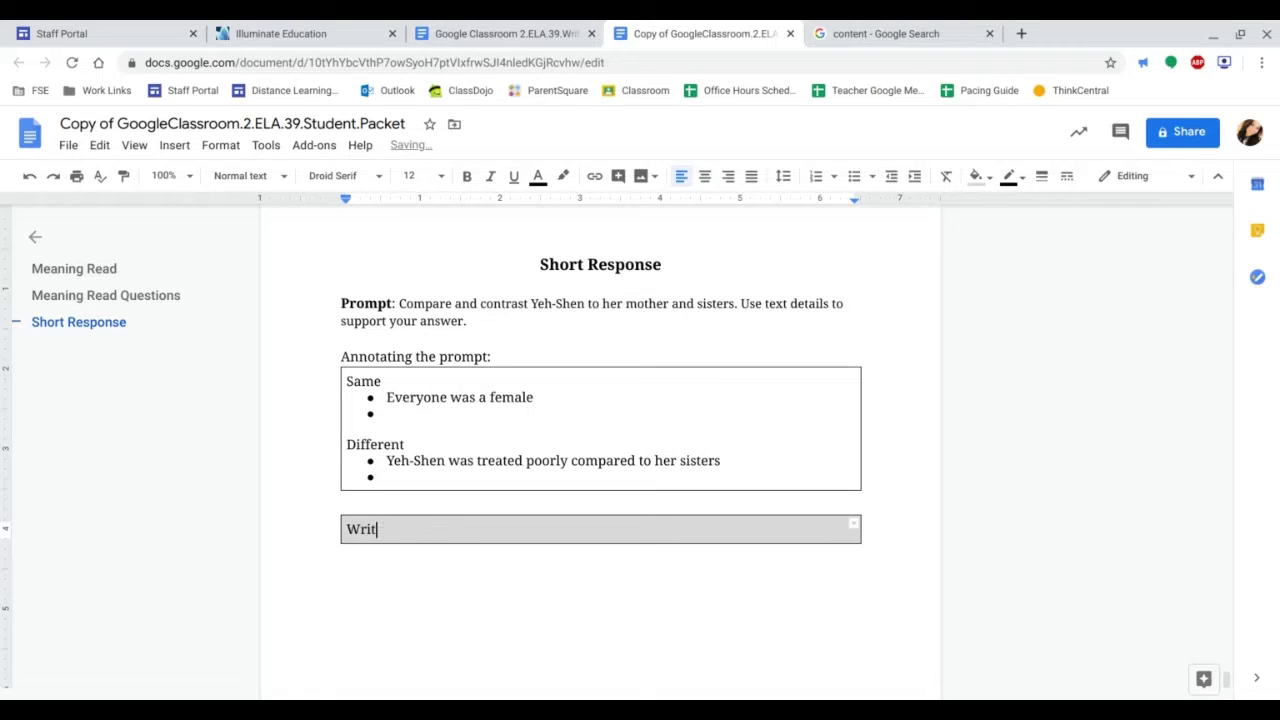
{"action": "key", "text": "BackSpace"}
{"action": "key", "text": "BackSpace"}
{"action": "key", "text": "BackSpace"}
{"action": "key", "text": "BackSpace"}
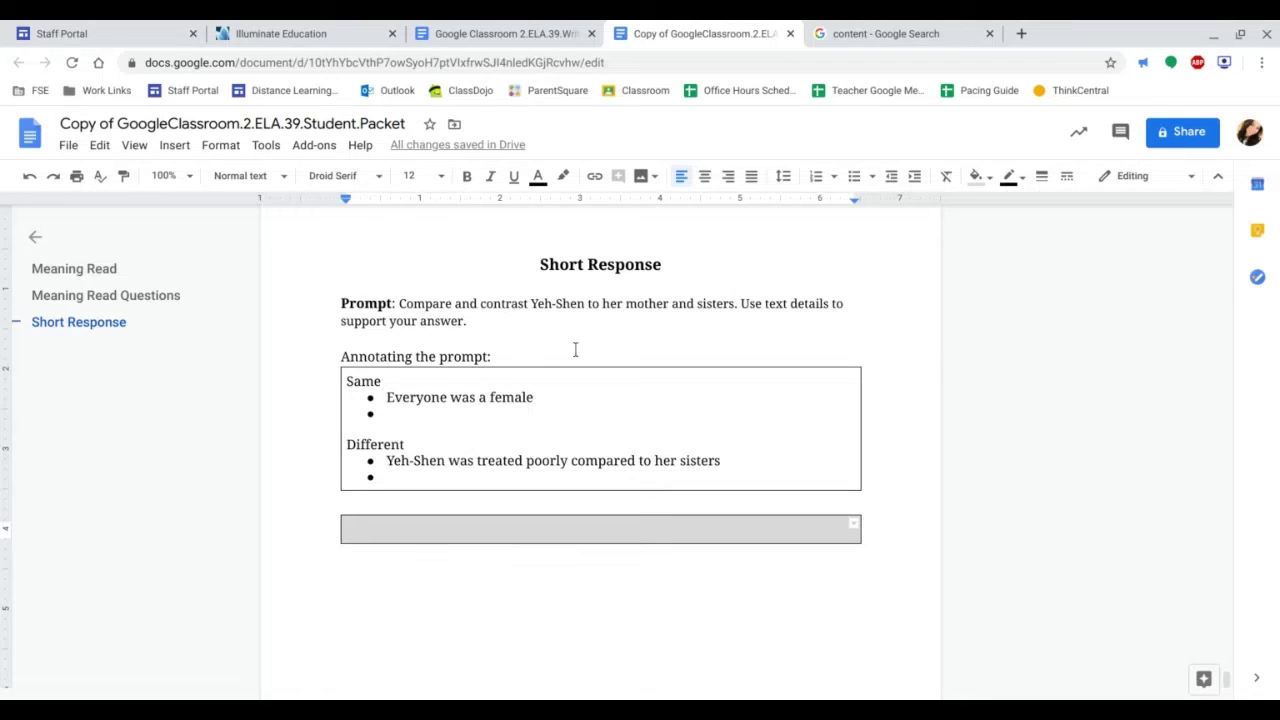
Step: Write "Yeh-Shen was the same as her mother and sister by also being a female." in the emptied grey box
{"action": "type", "text": "Y"}
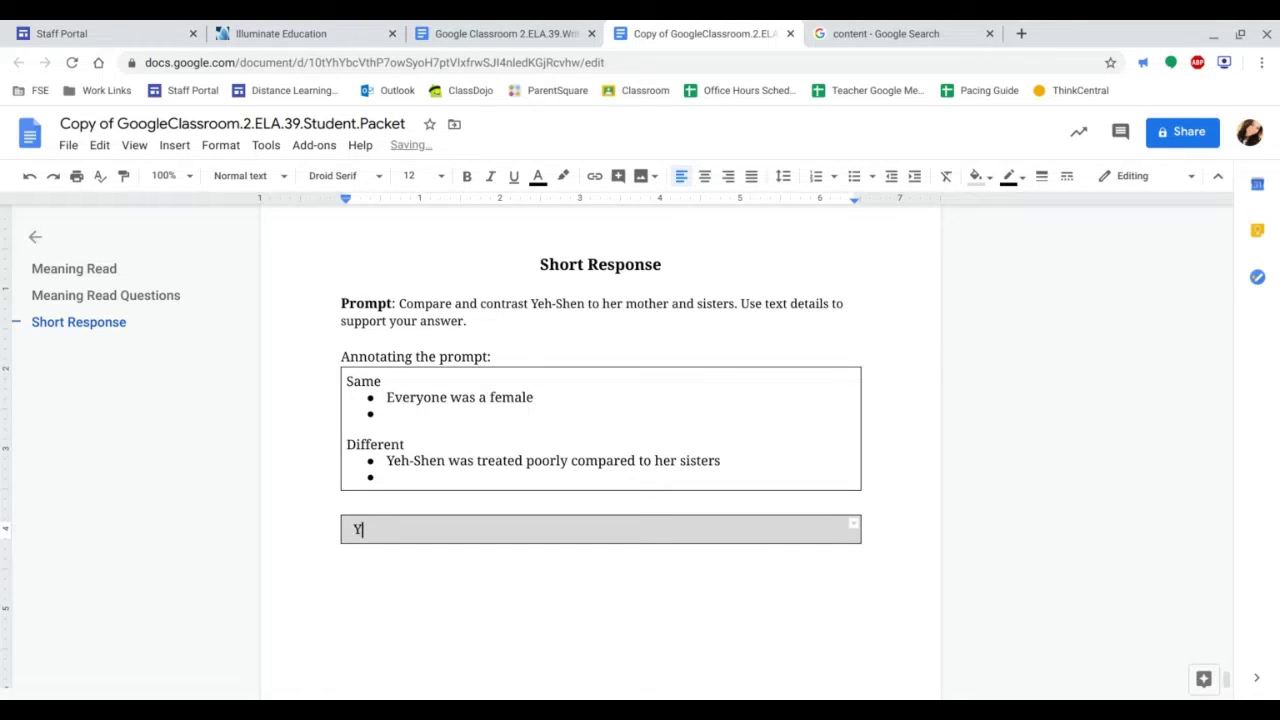
{"action": "type", "text": "eh S"}
{"action": "key", "text": "BackSpace"}
{"action": "key", "text": "BackSpace"}
{"action": "type", "text": "-Shen was "}
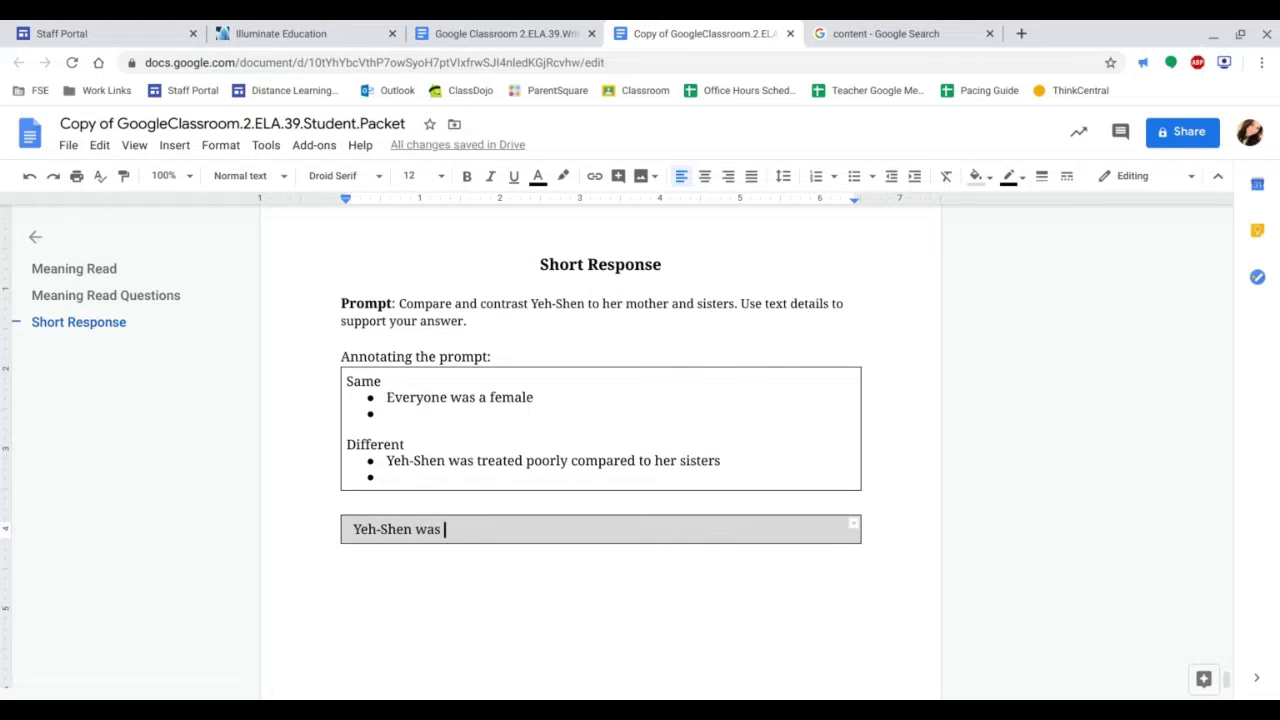
{"action": "type", "text": "the same as"}
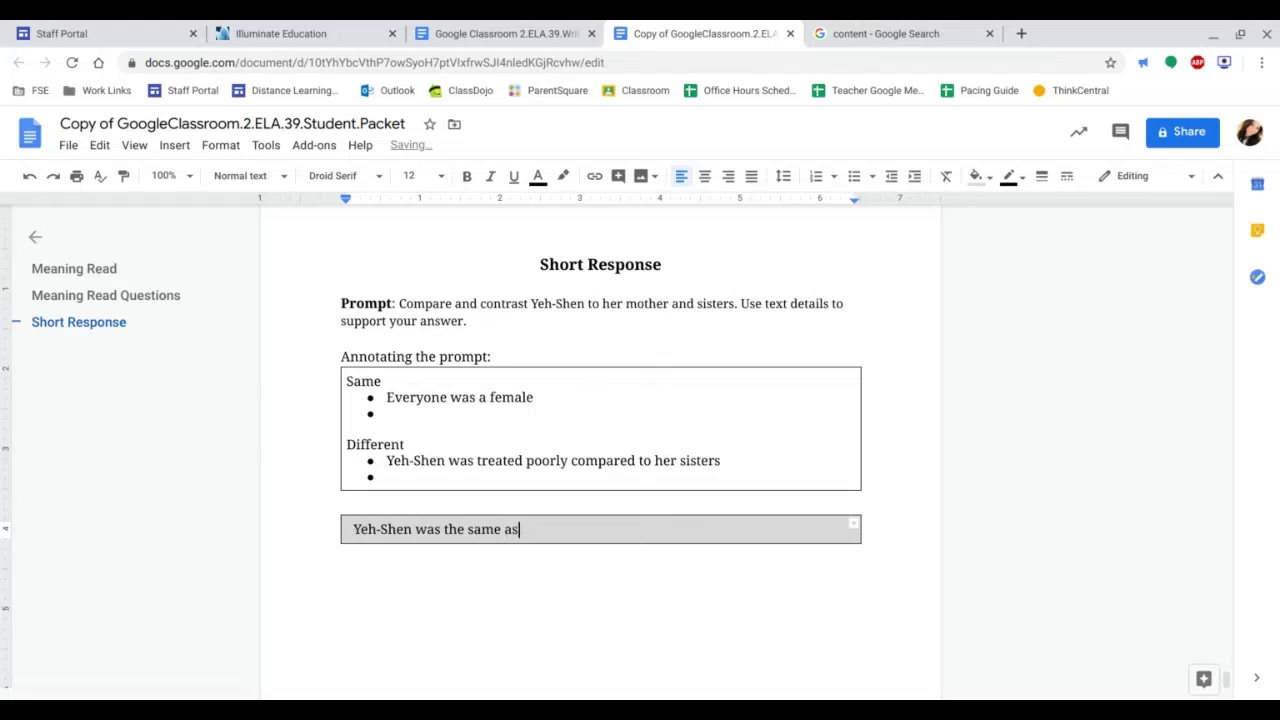
{"action": "type", "text": " her mother and sis"}
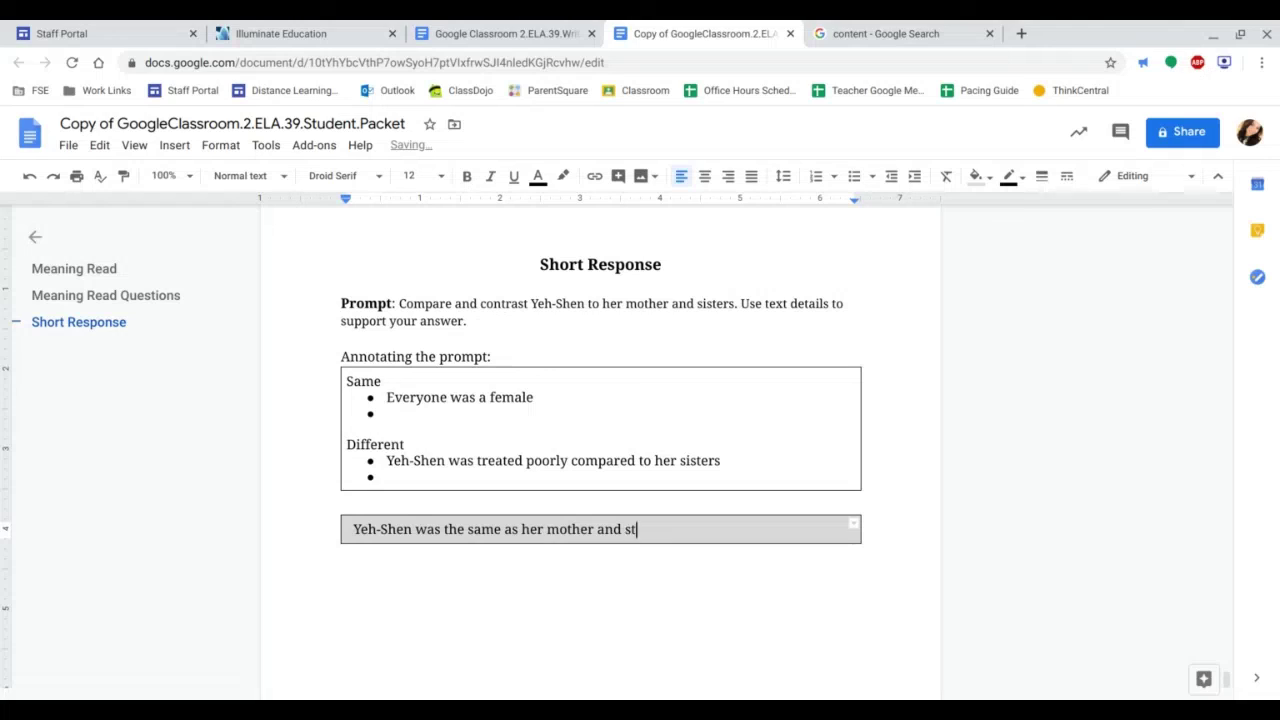
{"action": "type", "text": "ter by also being a "}
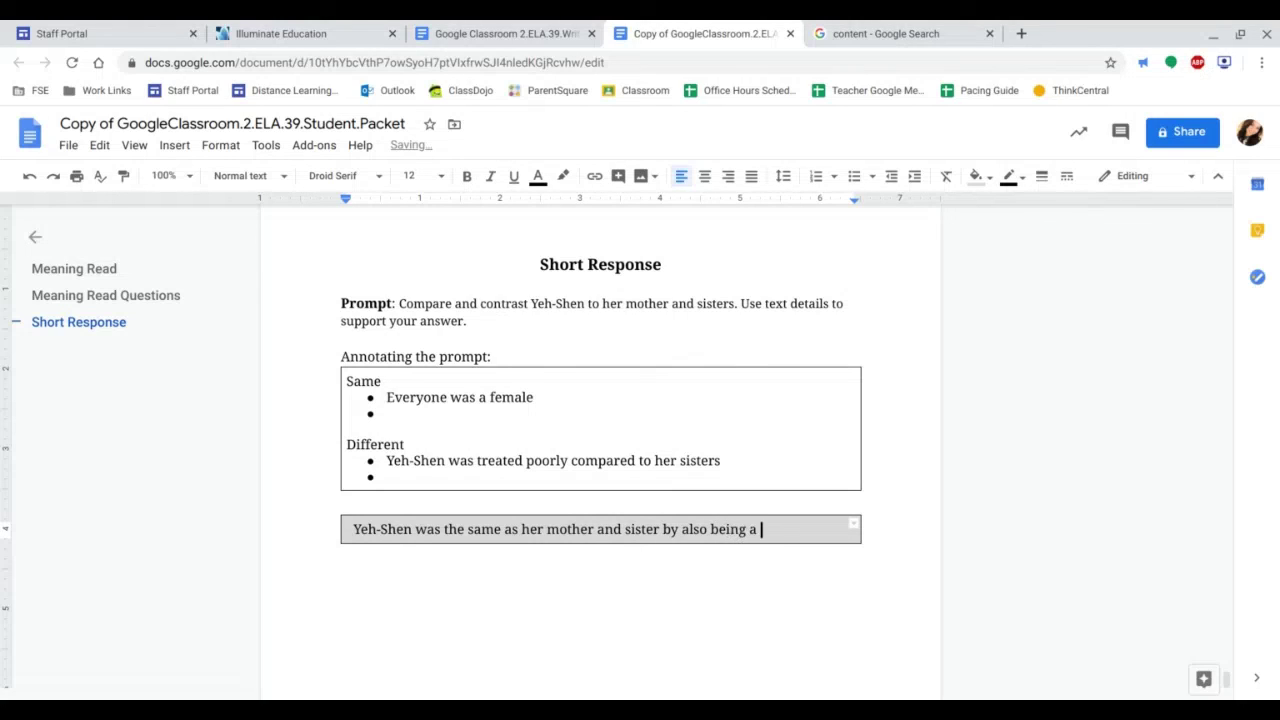
{"action": "type", "text": "female."}
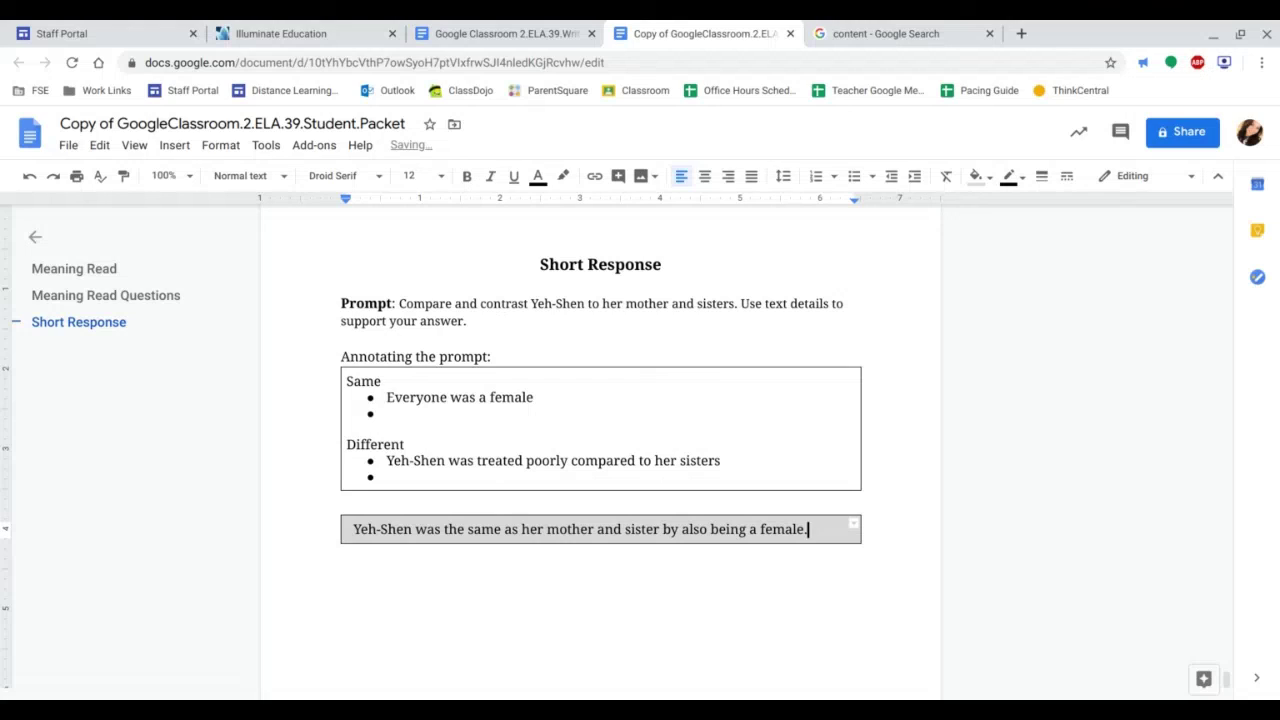